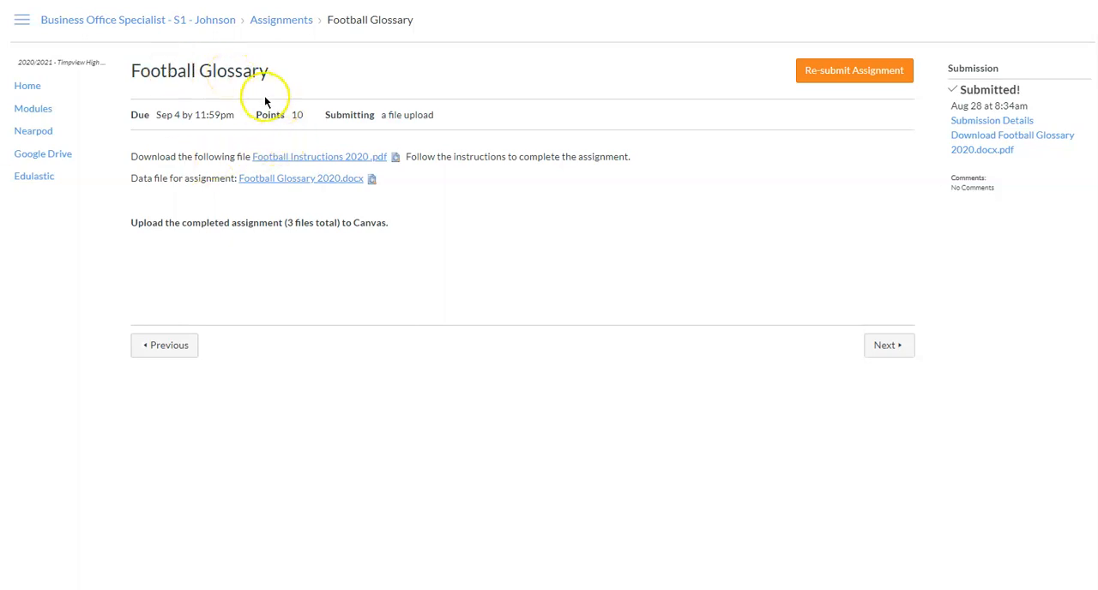
- Download the Football Instructions 2020 PDF and the Football Glossary 2020 data file from the assignment, closing the open Word documents
left_click(292, 158)
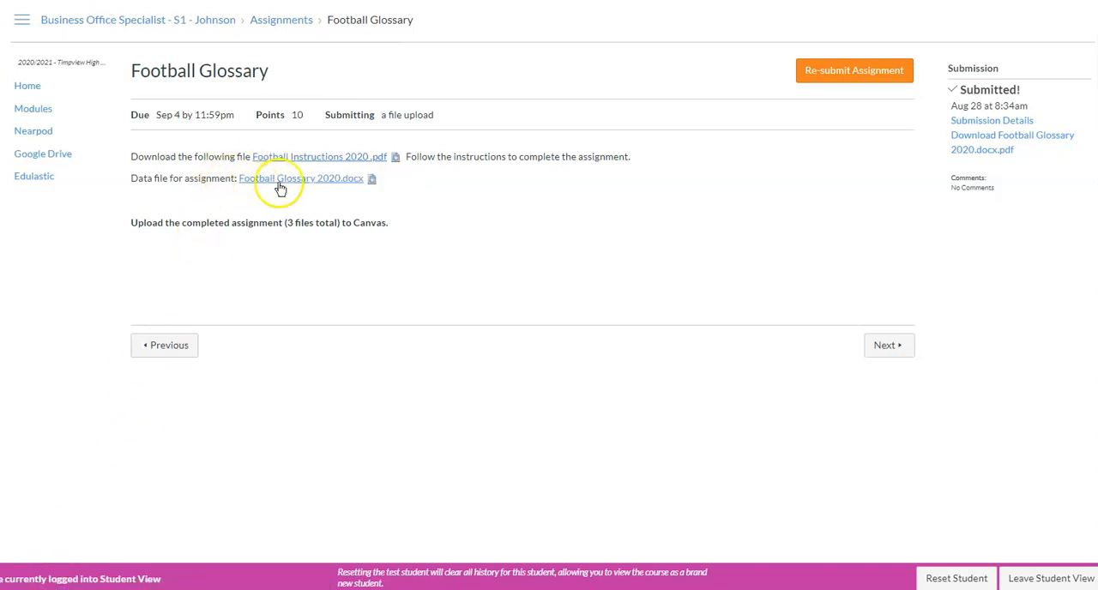
left_click(295, 178)
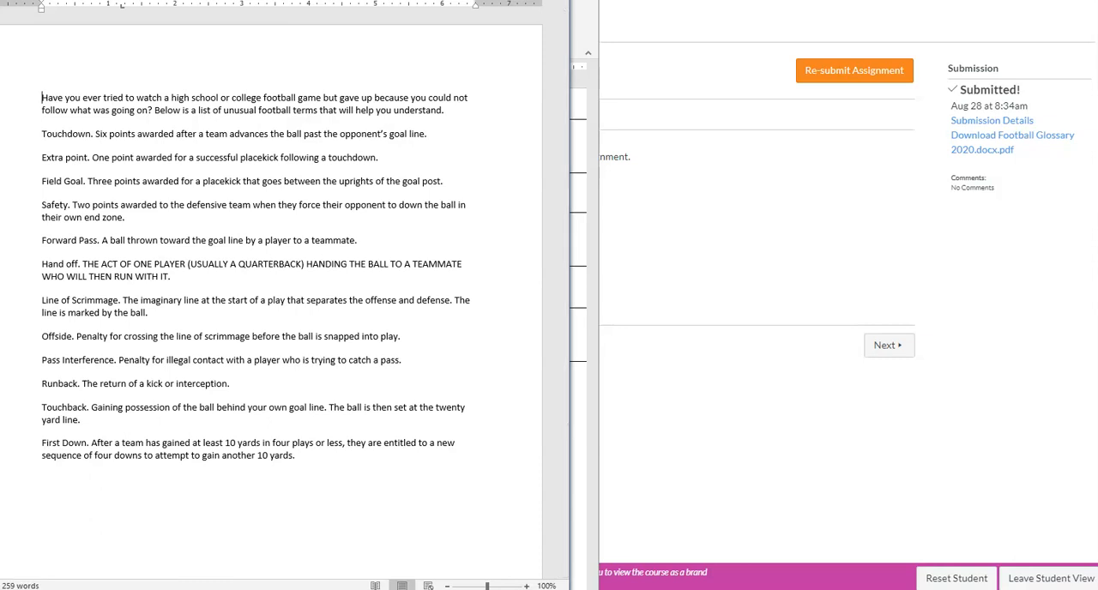
key("alt+F4")
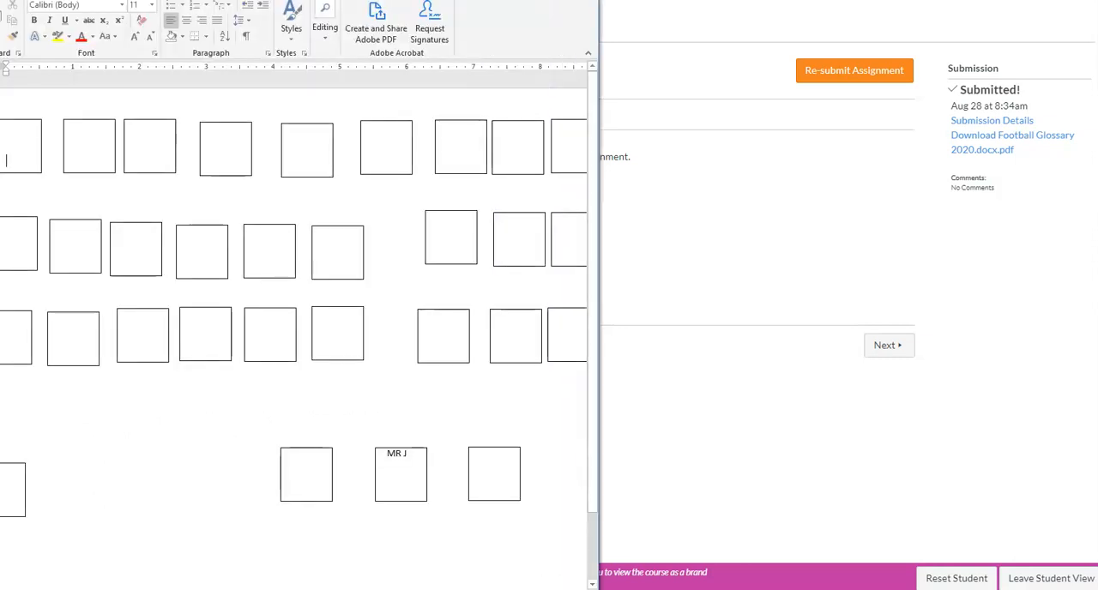
key("alt+F4")
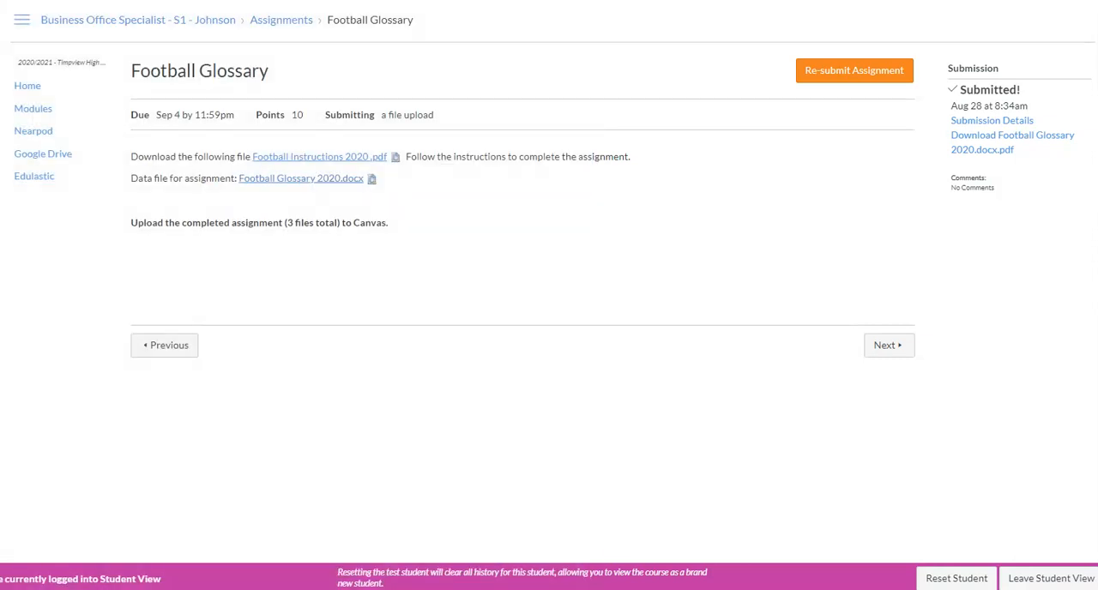
key("alt+F4")
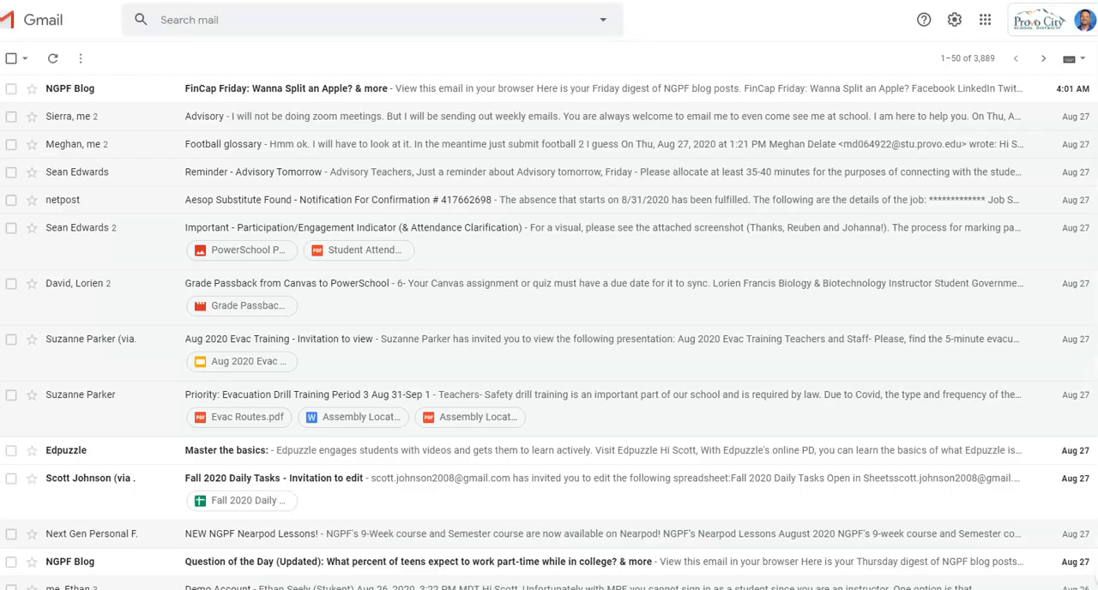
- Switch to Google Drive and upload the downloaded Football Glossary 2020 (1) Word file to My Drive
left_click(985, 22)
left_click(990, 148)
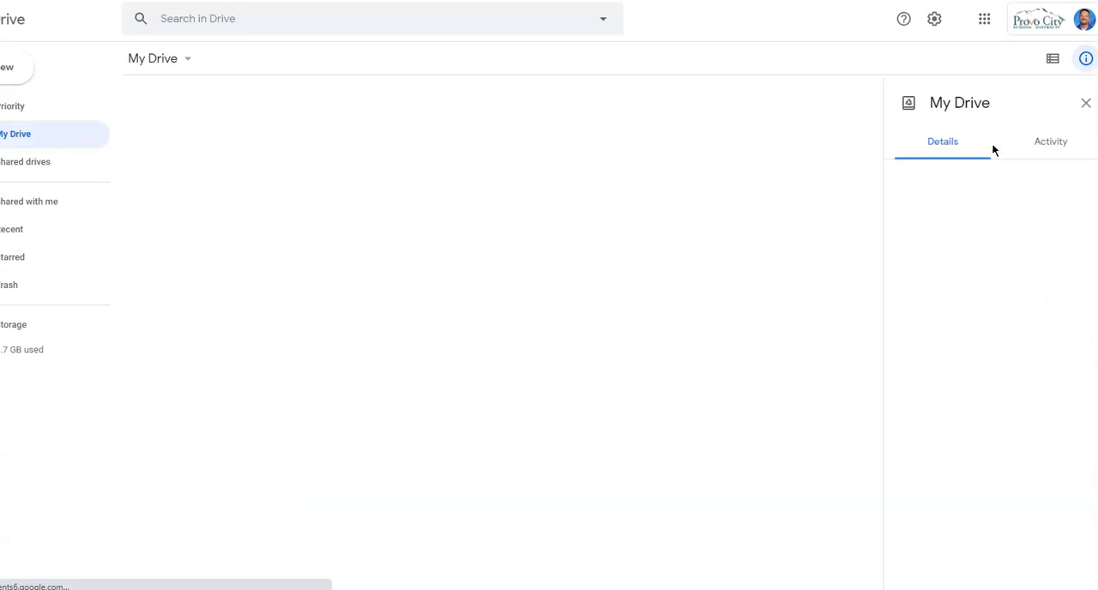
left_click(13, 70)
left_click(19, 109)
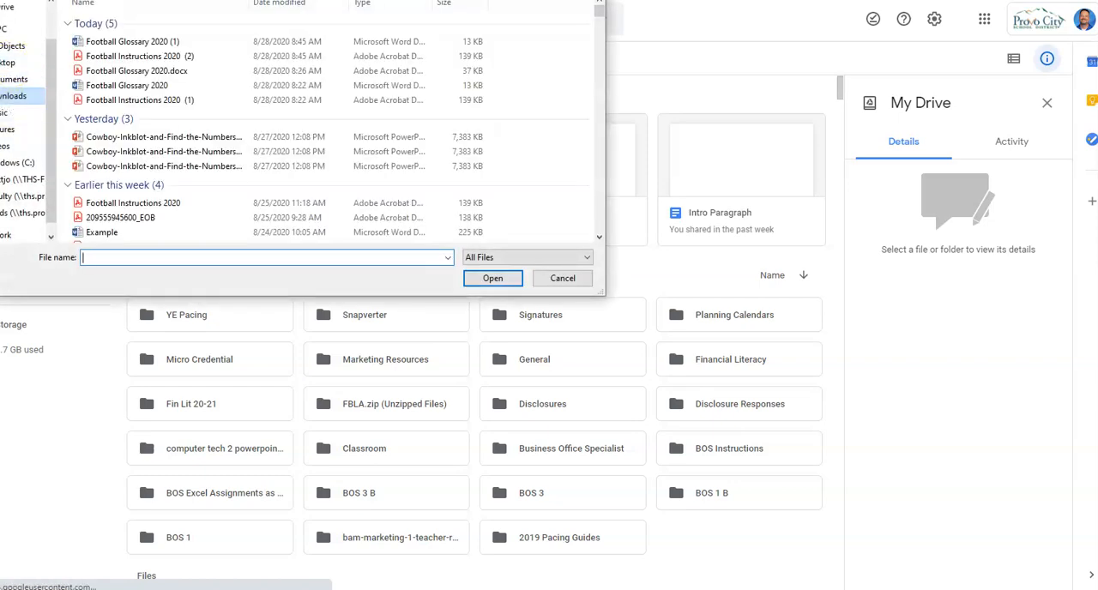
left_click(120, 42)
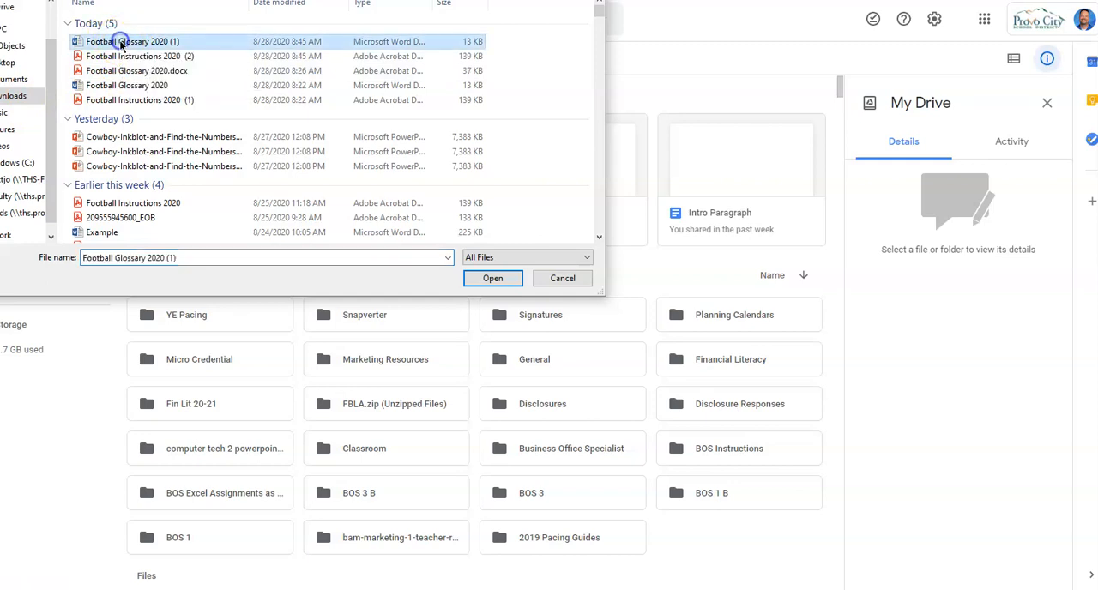
left_click(496, 278)
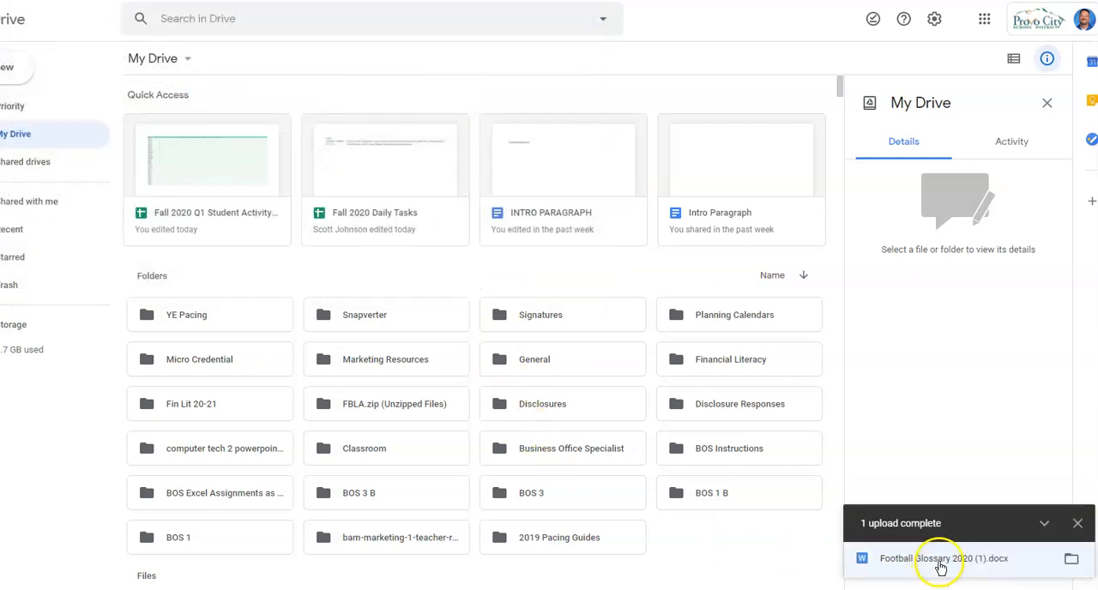
- Open the uploaded Football Glossary 2020 (1).docx with Google Docs
left_click(940, 565)
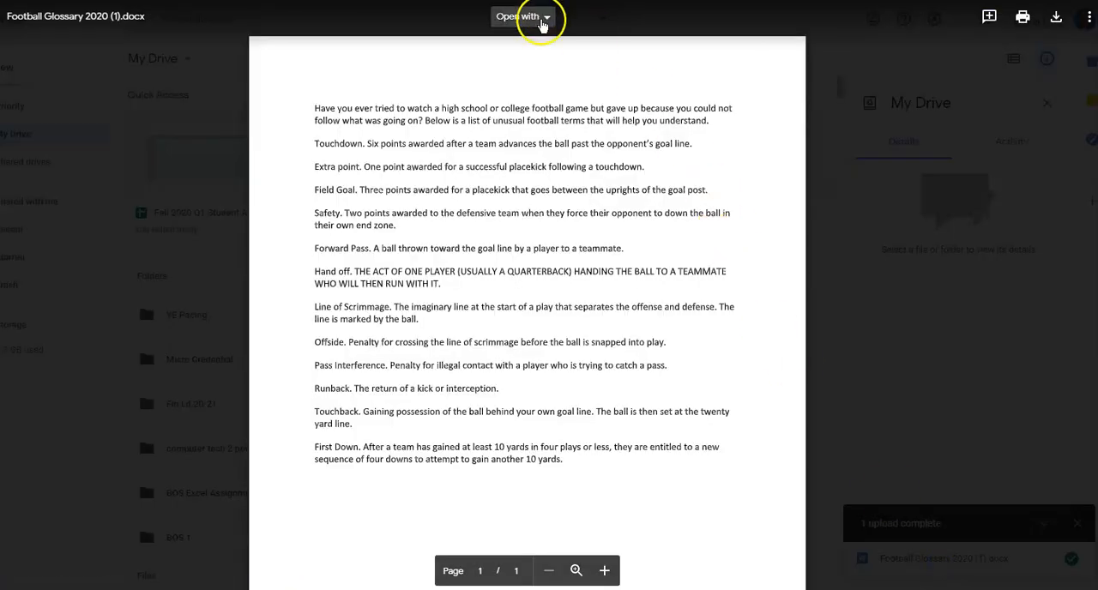
left_click(542, 24)
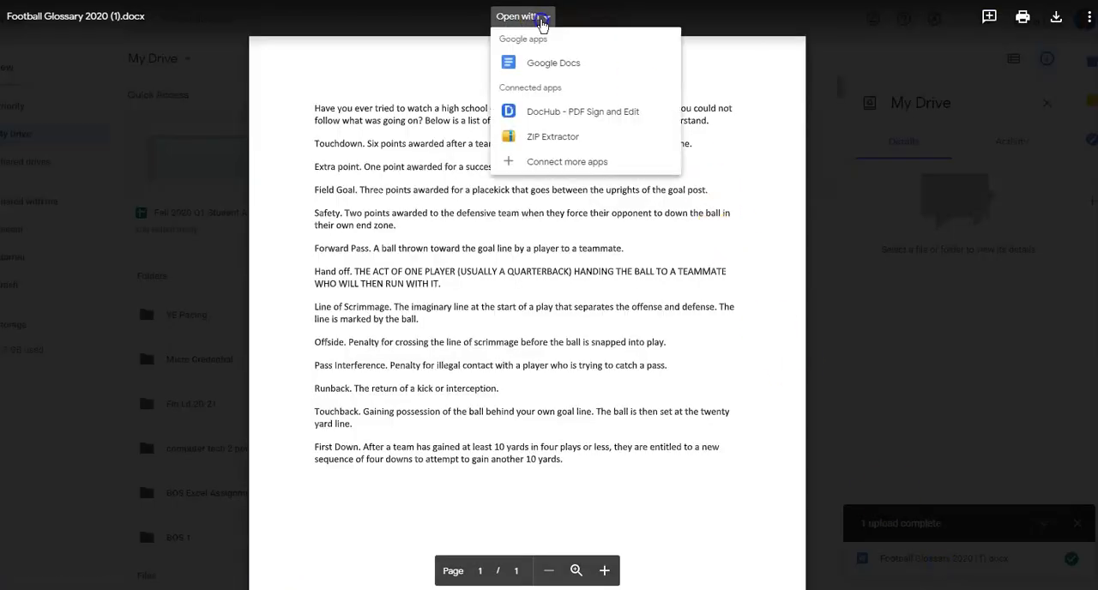
left_click(564, 65)
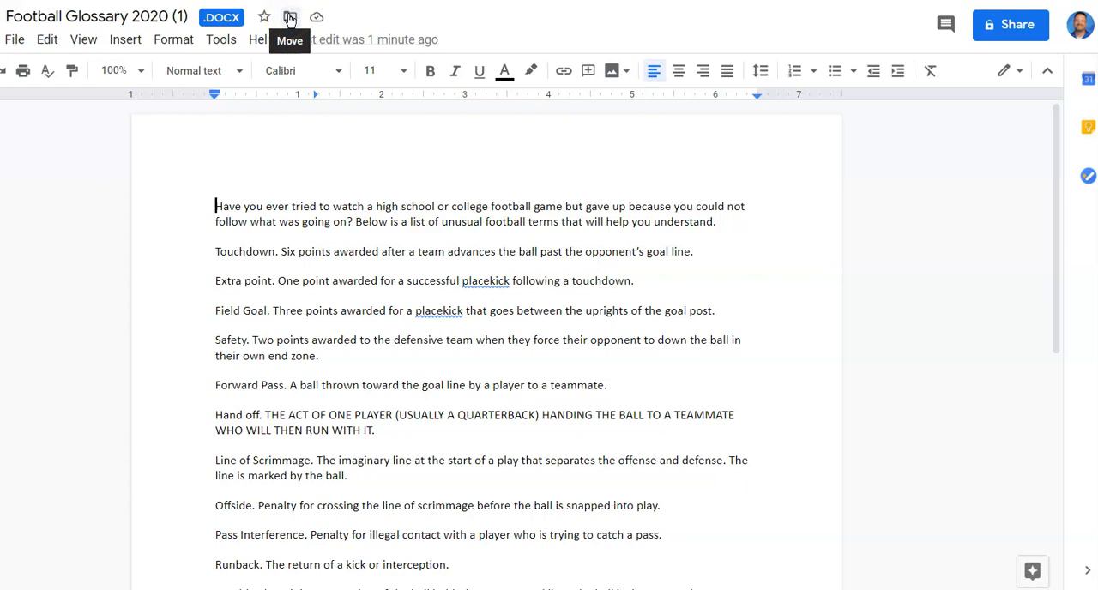
- Move the document into the DOCS folder inside the BOS 1 folder of My Drive
left_click(290, 19)
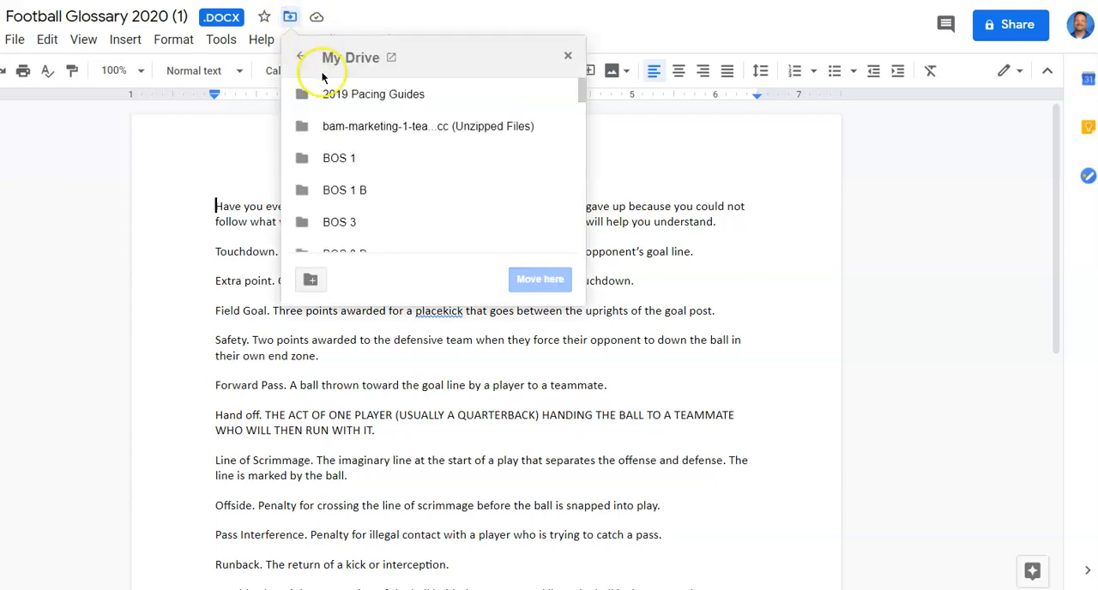
left_click(359, 158)
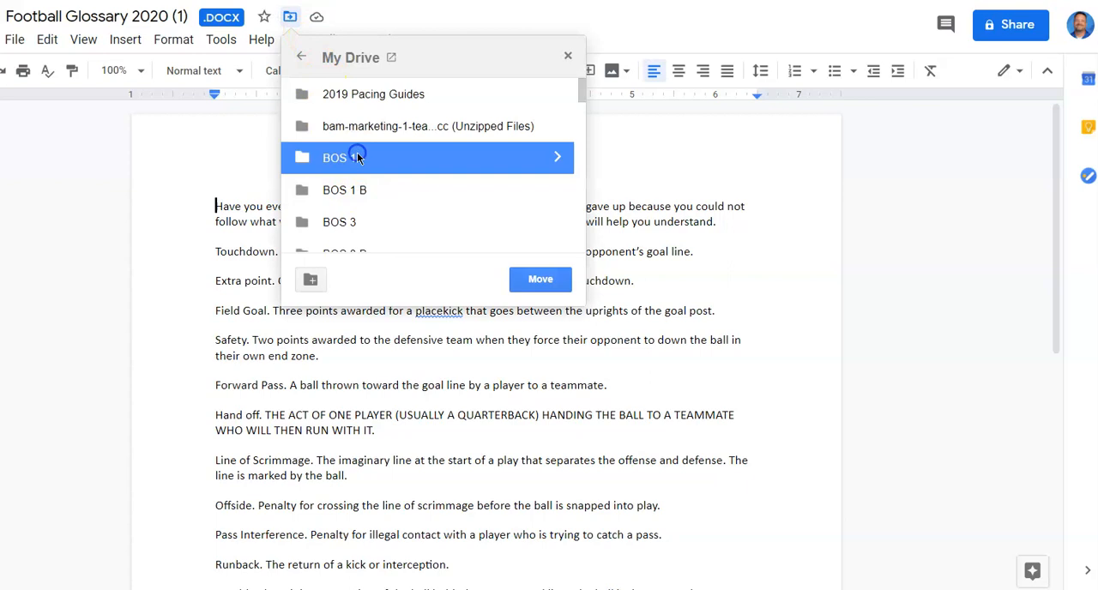
left_click(504, 150)
double_click(500, 157)
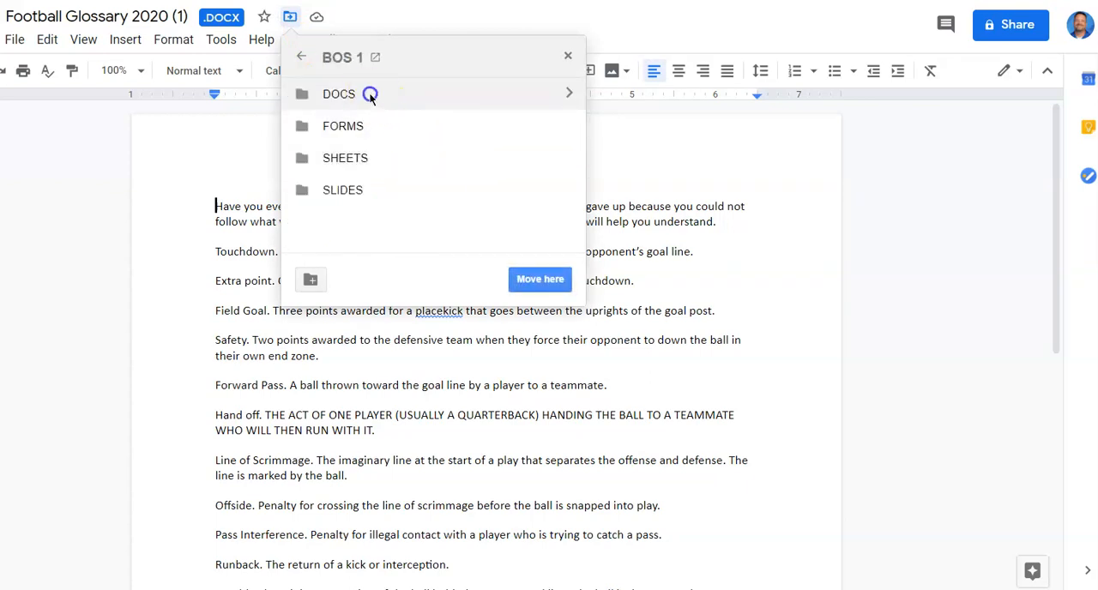
double_click(368, 93)
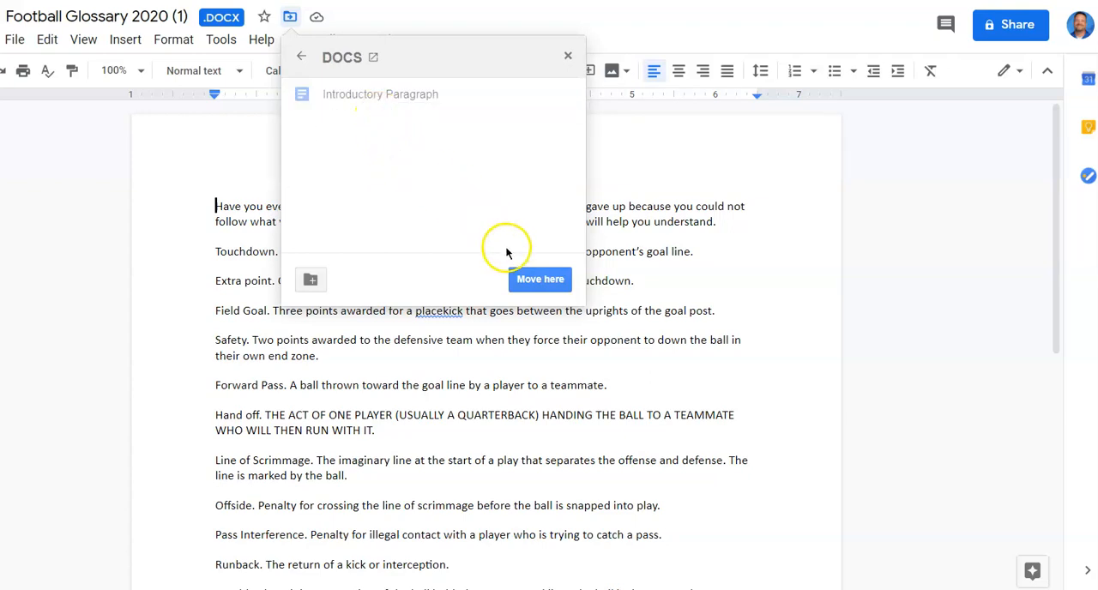
left_click(525, 278)
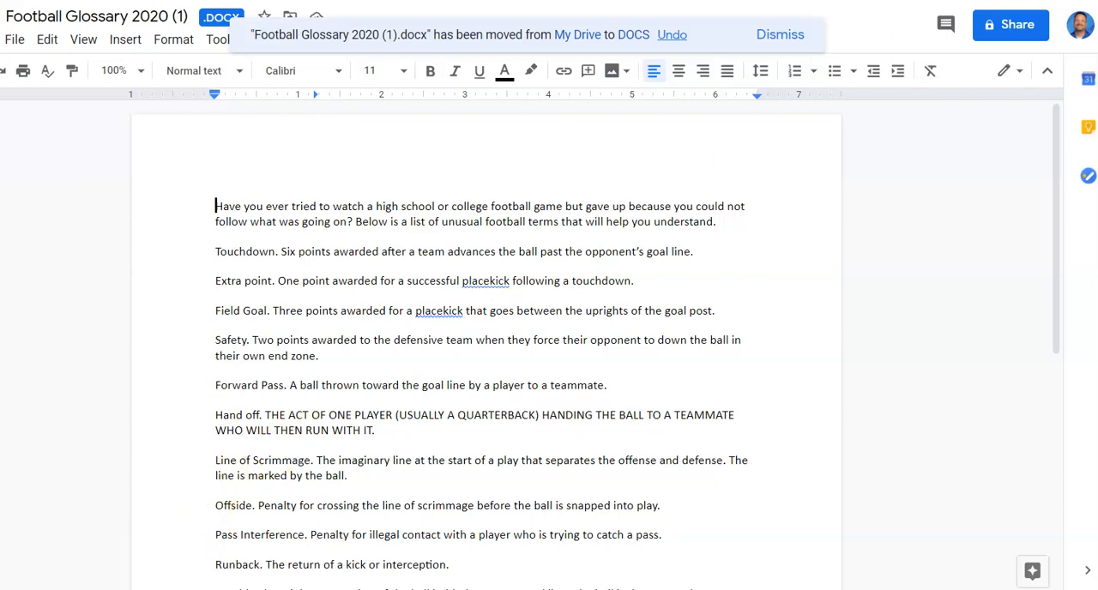
- Arrange the football instructions PDF side by side with the glossary document so both texts are readable
key("ctrl+Tab")
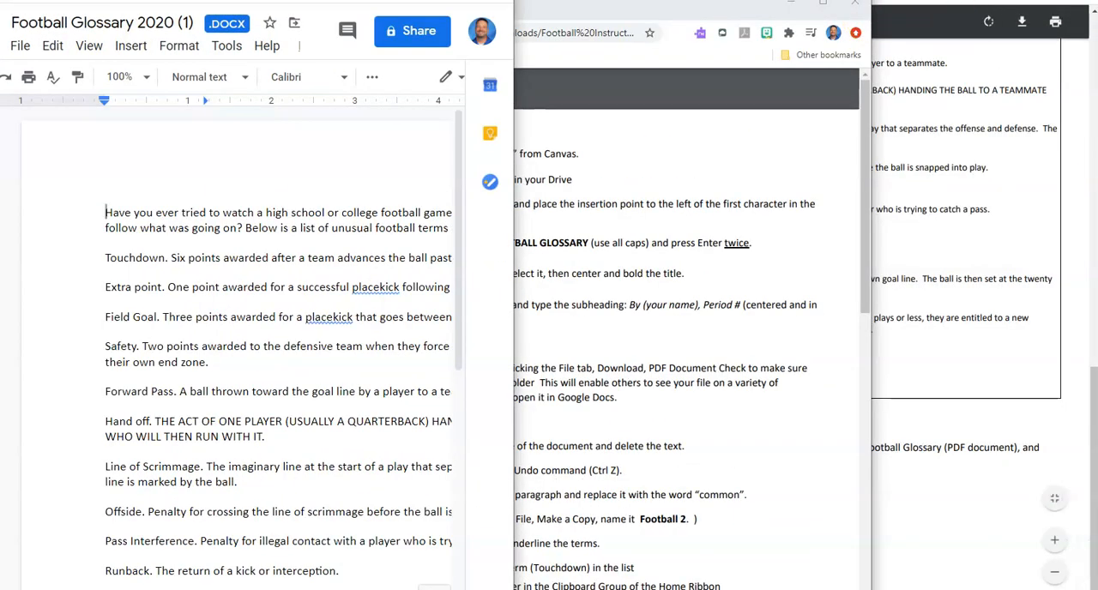
left_click_drag(624, 8, 855, 0)
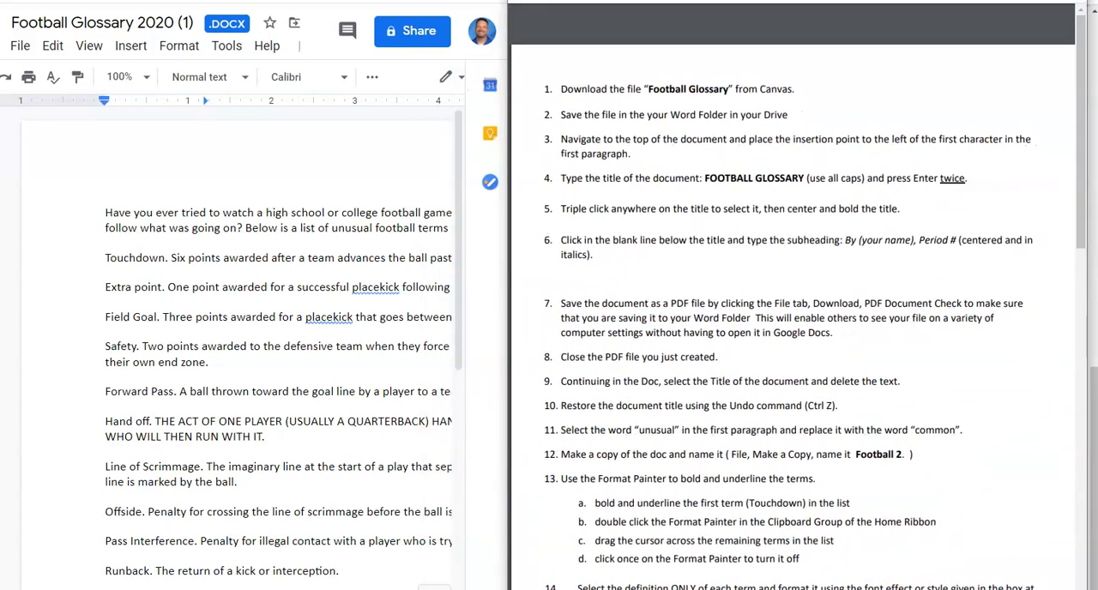
left_click_drag(300, 589, 360, 589)
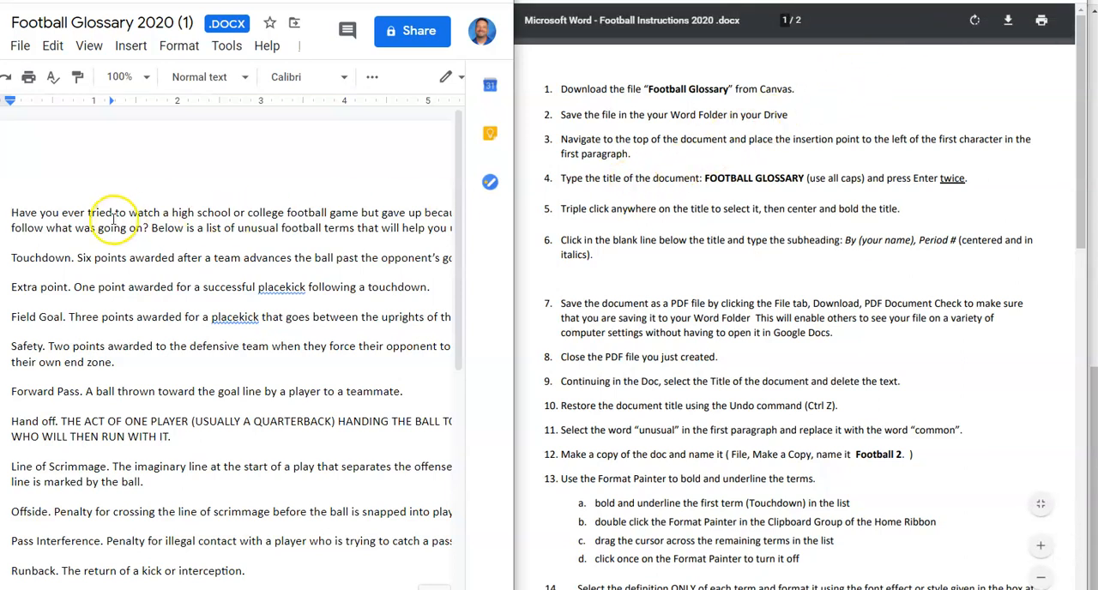
- Enter the title FOOTBALL GLOSSARY before the first character of the first paragraph
type("FOOTBALL")
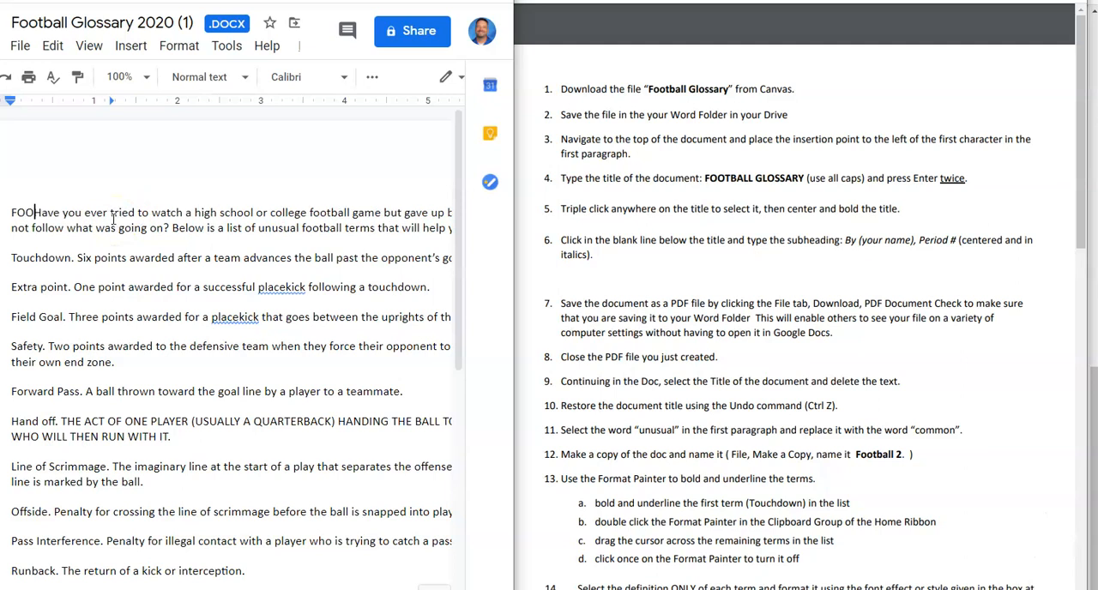
type(" GLOA")
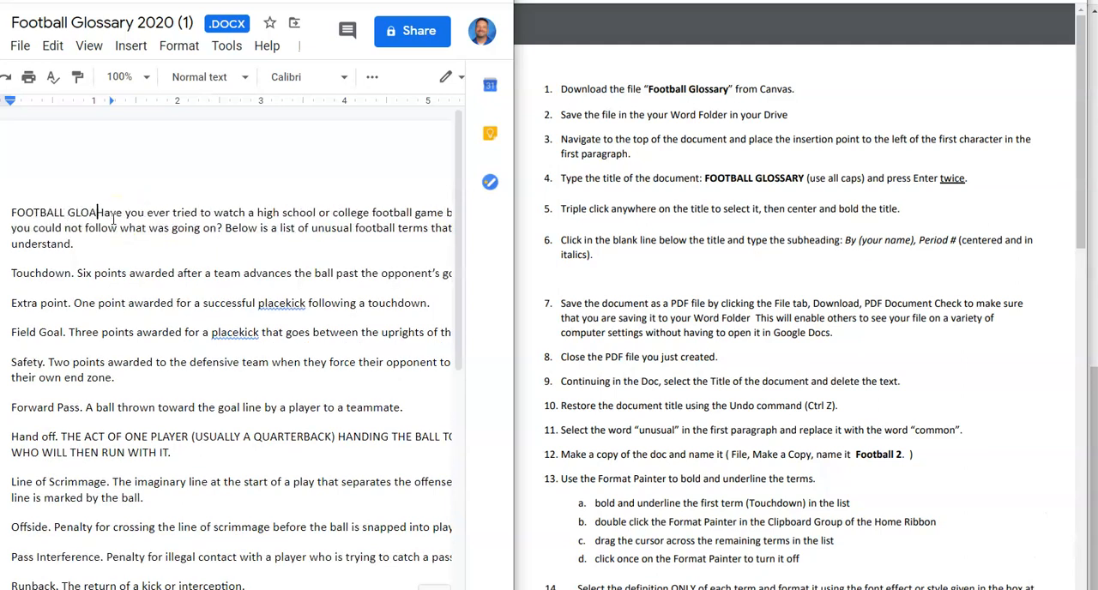
type("SSARY")
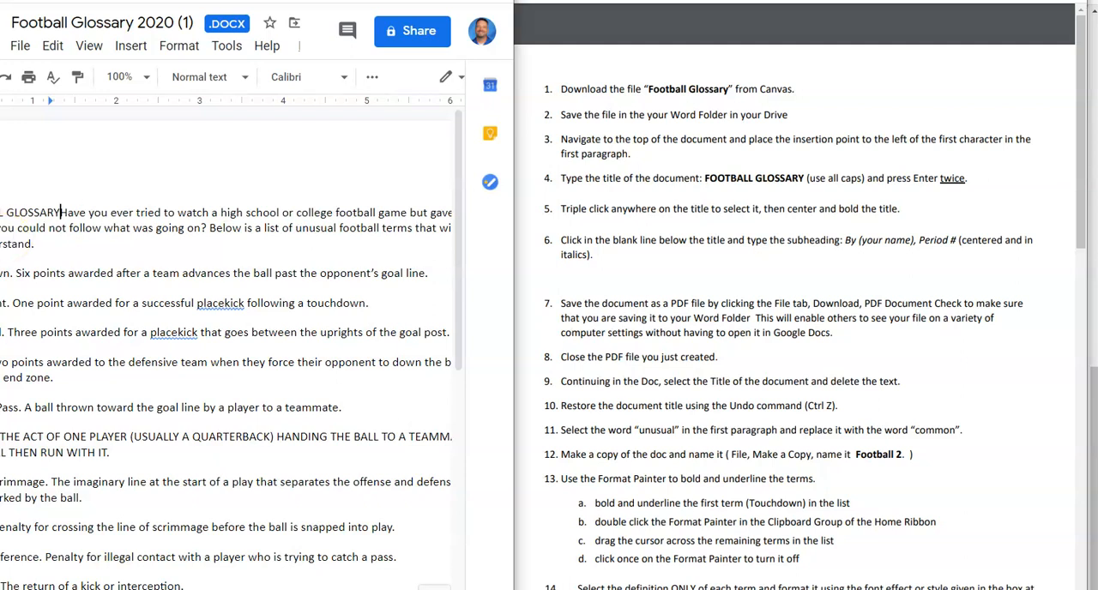
- Enlarge the document window and make the FOOTBALL GLOSSARY title bold
left_click_drag(2, 215, 65, 216)
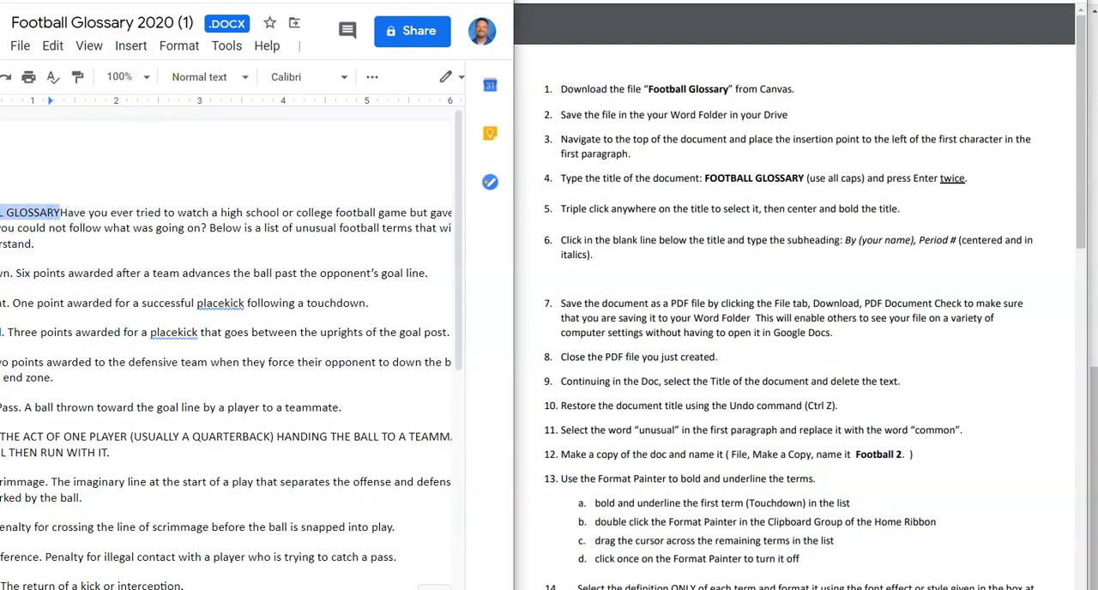
left_click(455, 1)
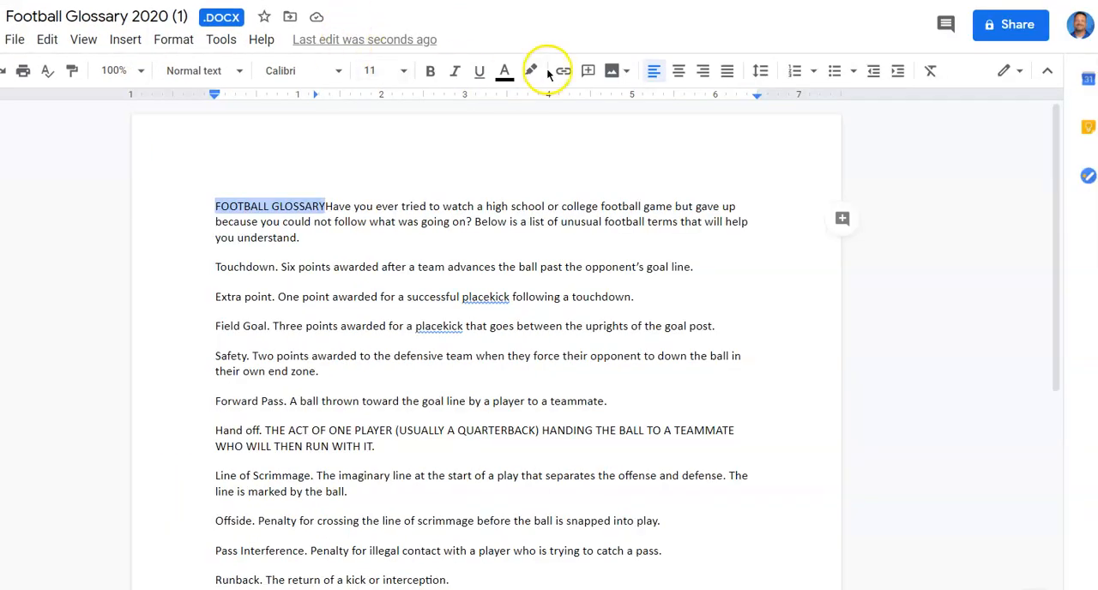
left_click(434, 72)
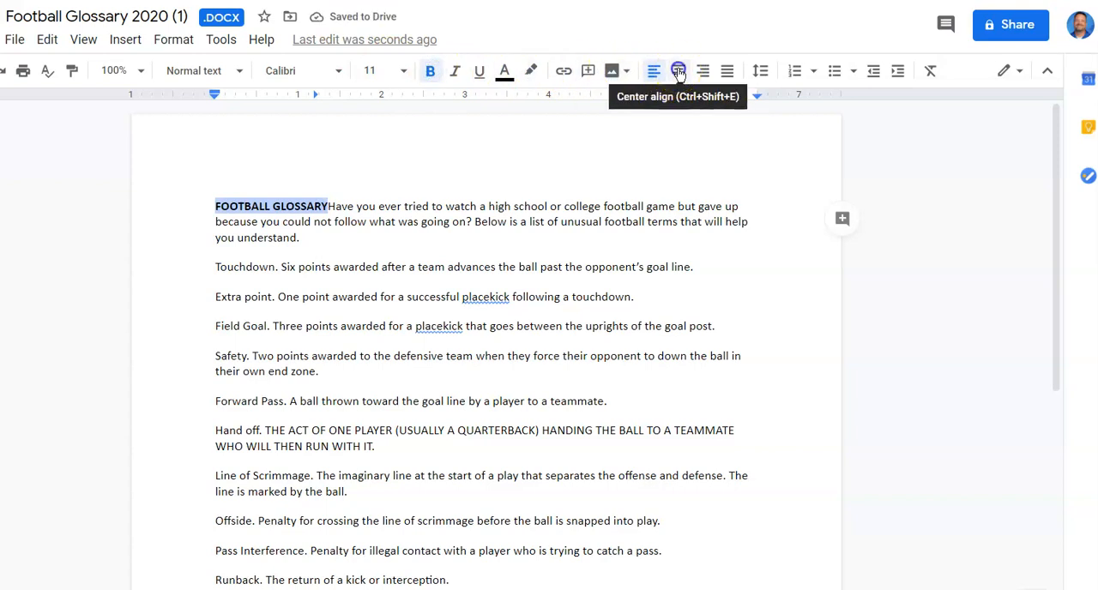
- Separate the FOOTBALL GLOSSARY title onto its own line above the first paragraph and center only the title
left_click(679, 72)
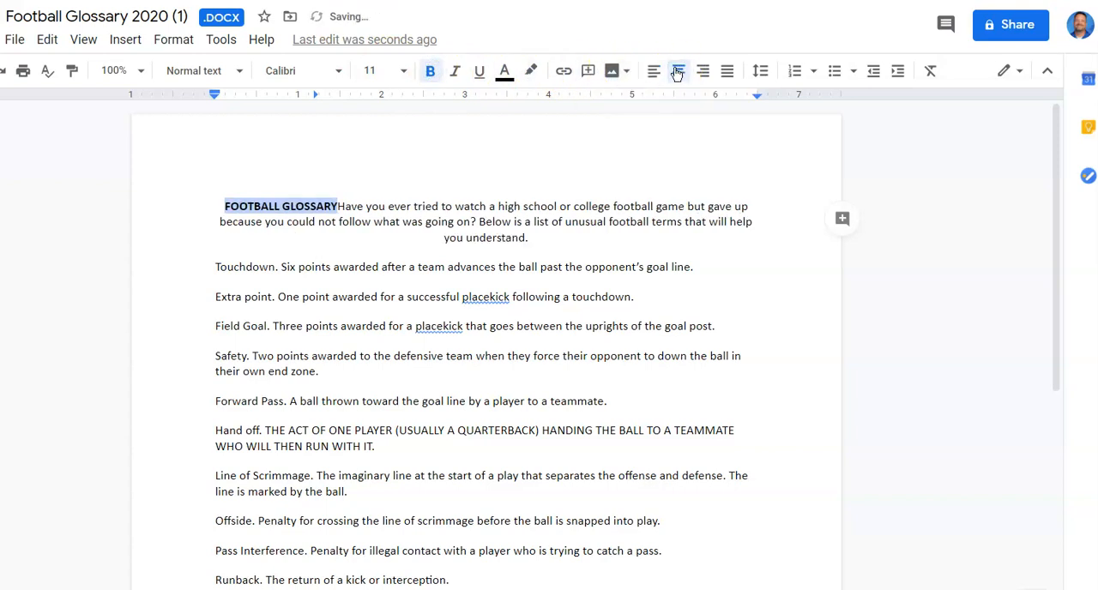
key("ctrl+z")
left_click(330, 206)
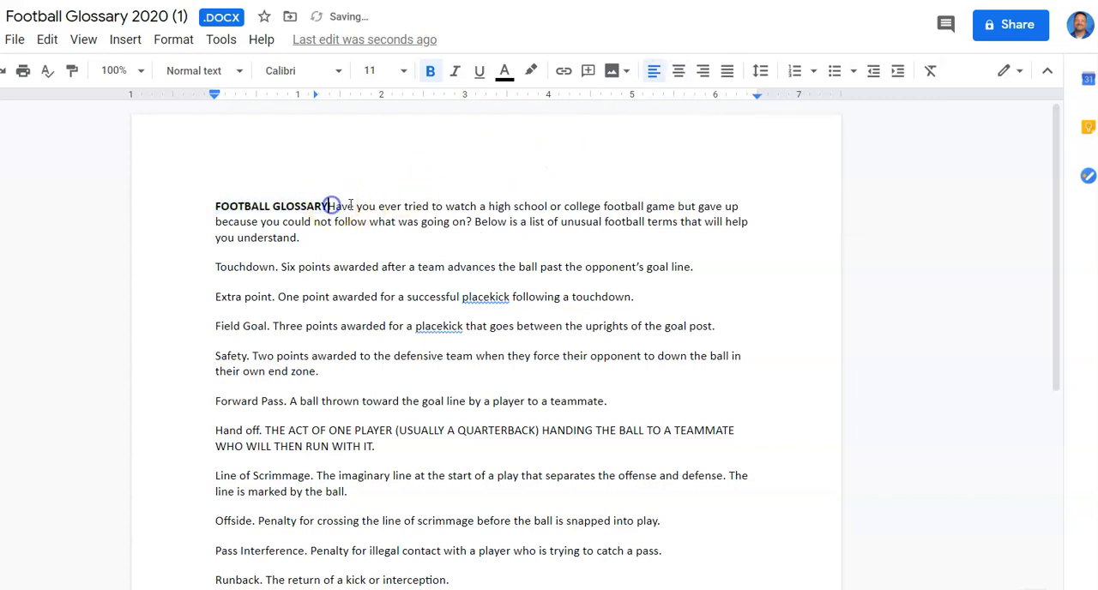
key("Return")
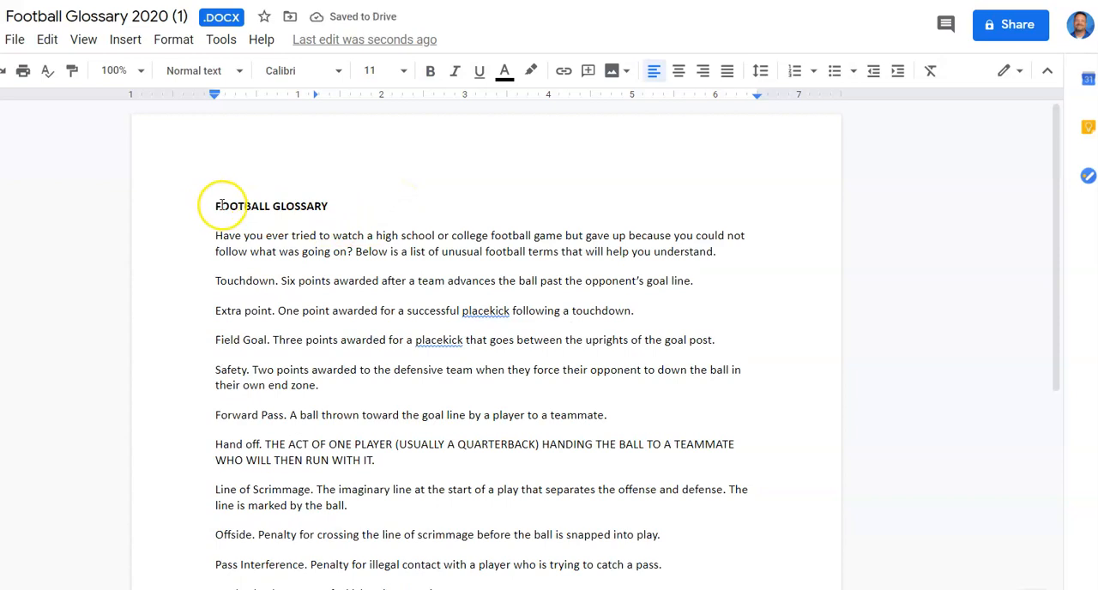
left_click_drag(217, 206, 341, 199)
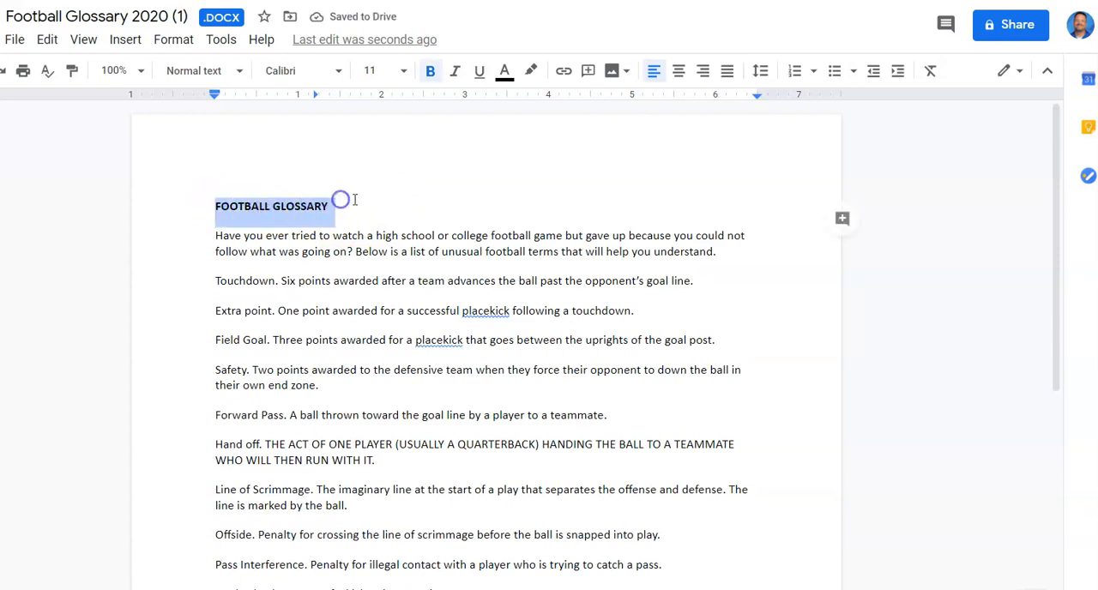
left_click(678, 70)
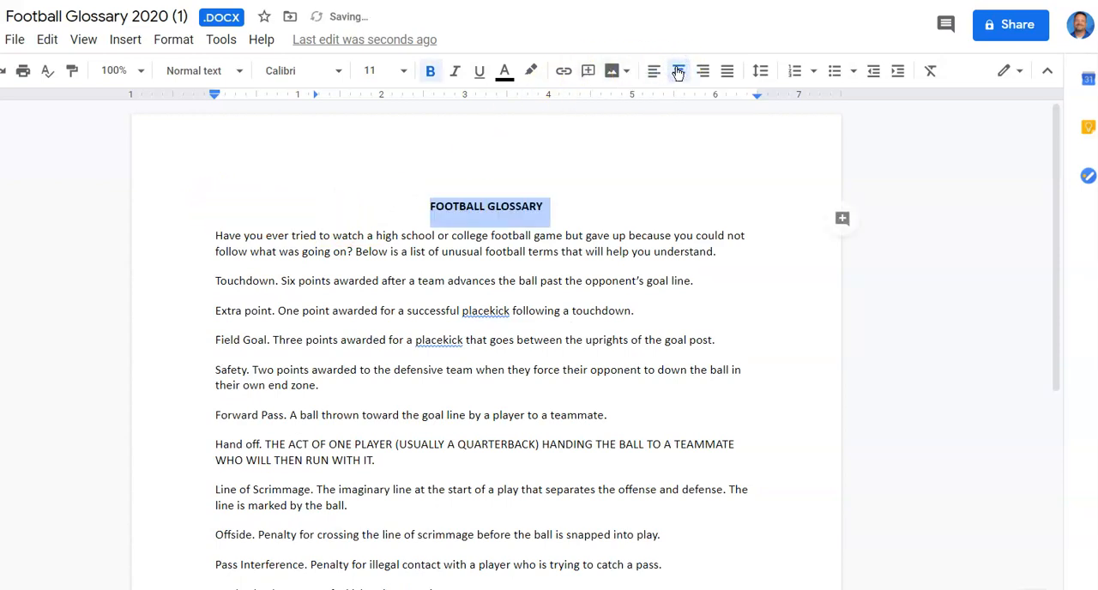
- Add a non-bold subheading line below the title reading "by:" followed by the author's full name
left_click(553, 211)
key("Return")
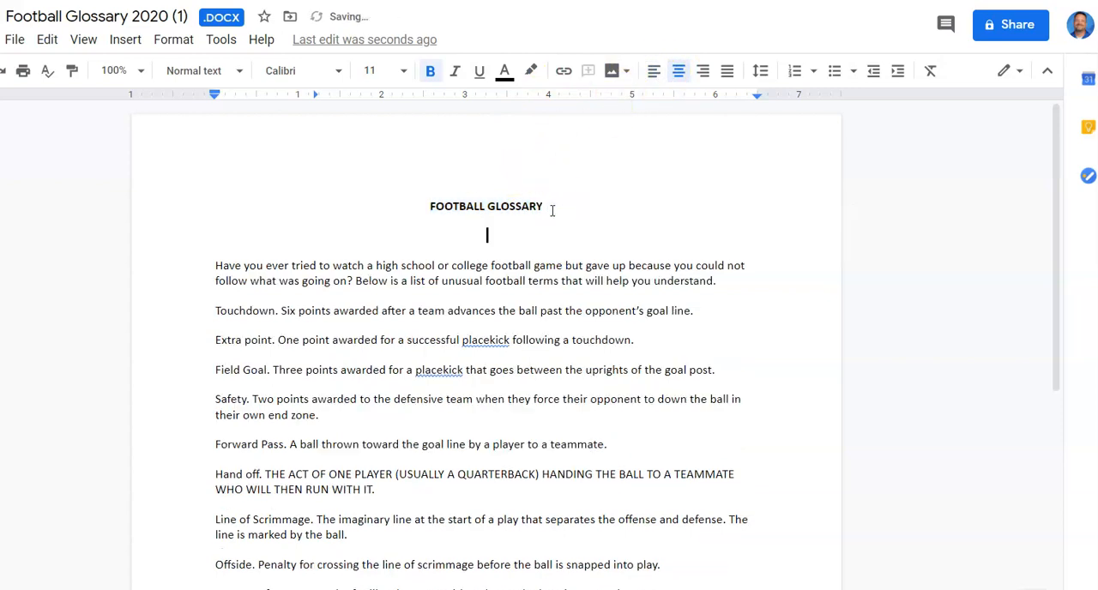
type("By")
key("BackSpace")
key("BackSpace")
key("BackSpace")
left_click(428, 70)
type("by")
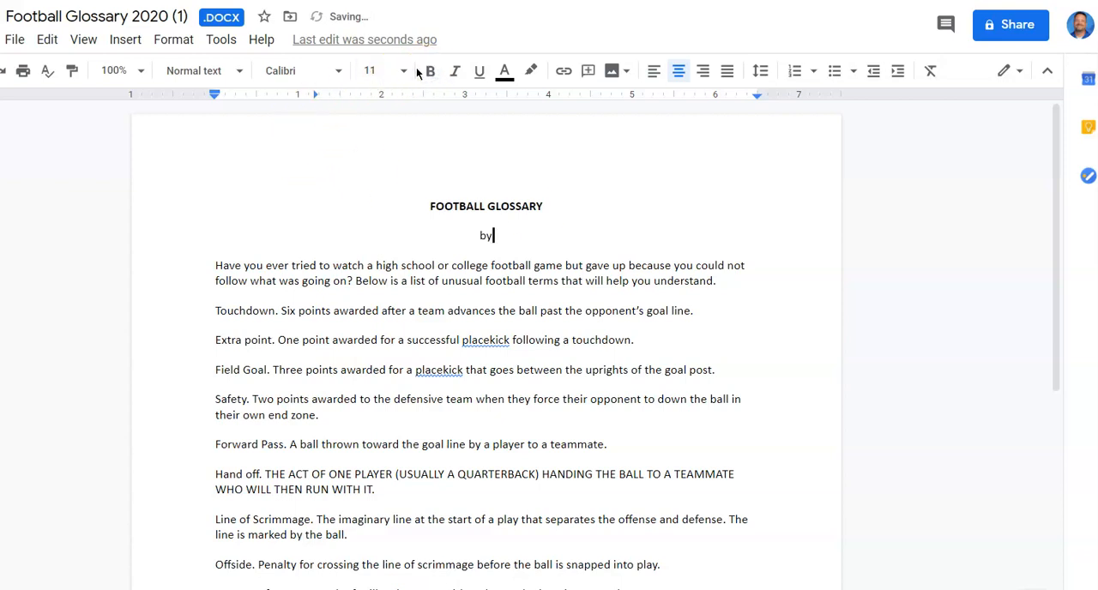
type(": scott johnson")
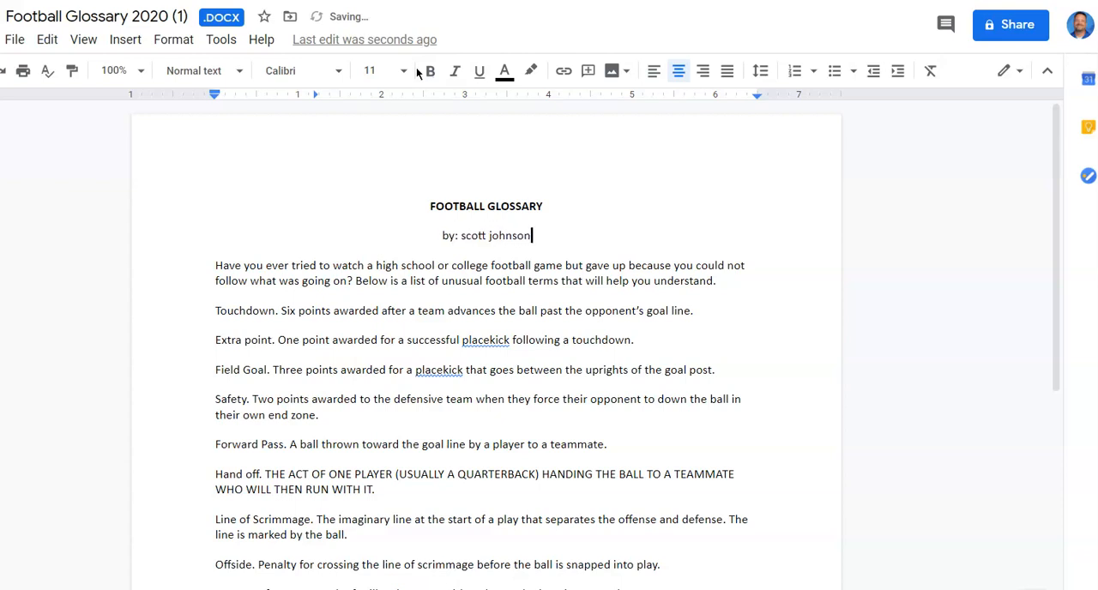
- Italicize the author subheading below the title and return the document window to its smaller size beside the instructions
left_click_drag(440, 237, 549, 237)
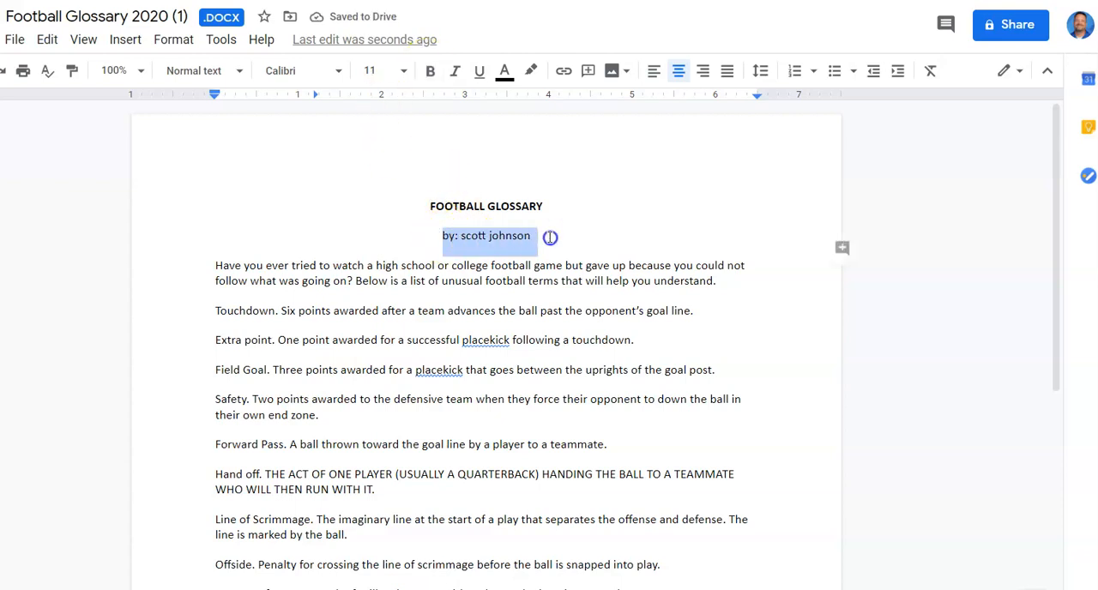
left_click(453, 72)
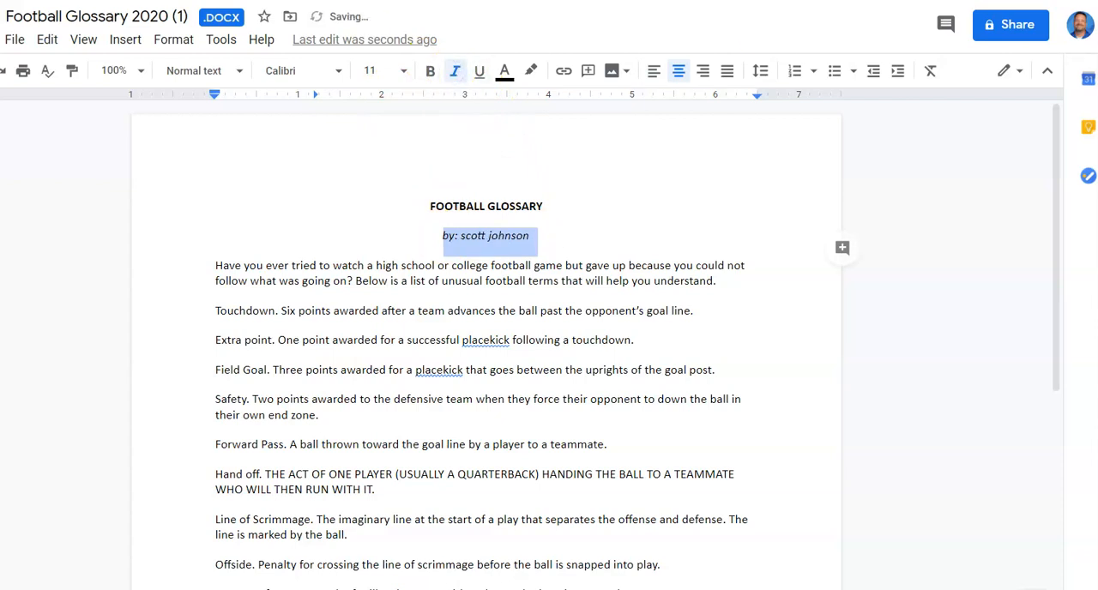
key("super+Down")
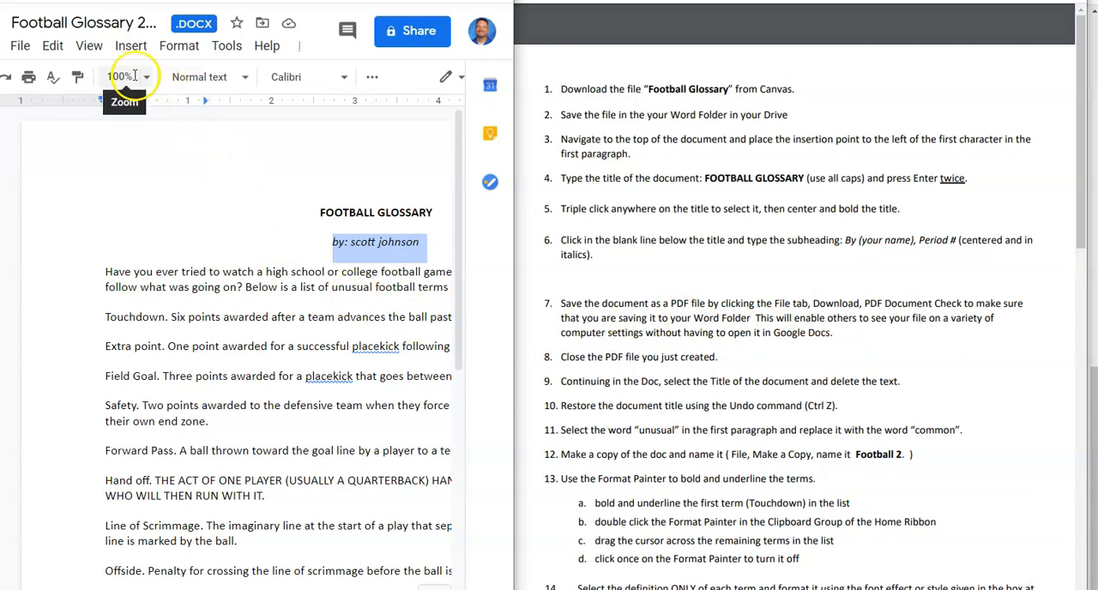
- Download the document as a PDF Document (.pdf)
left_click(20, 45)
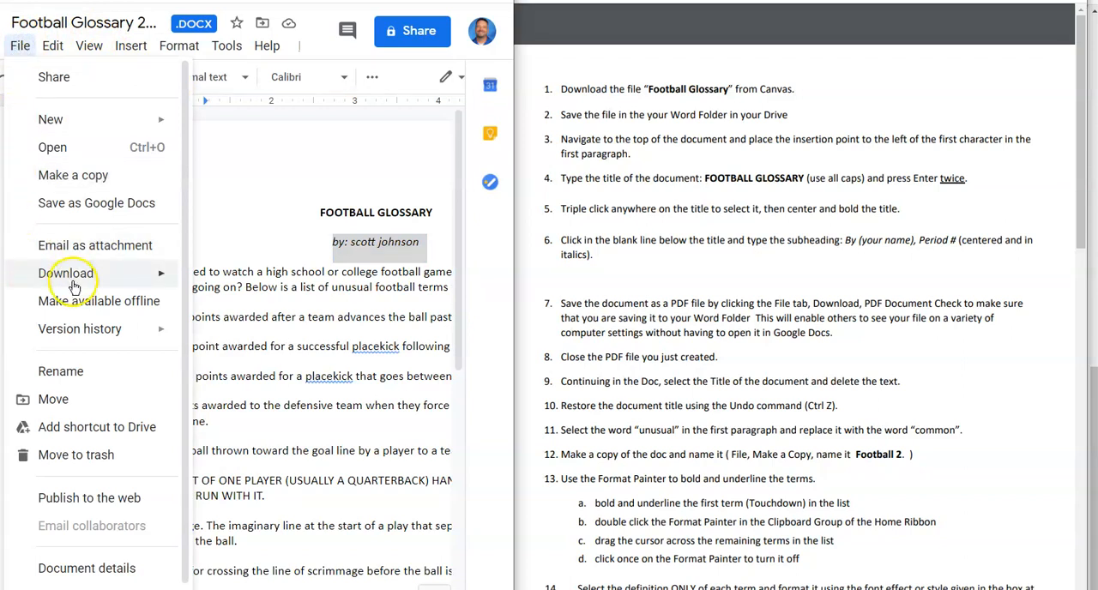
mouse_move(97, 285)
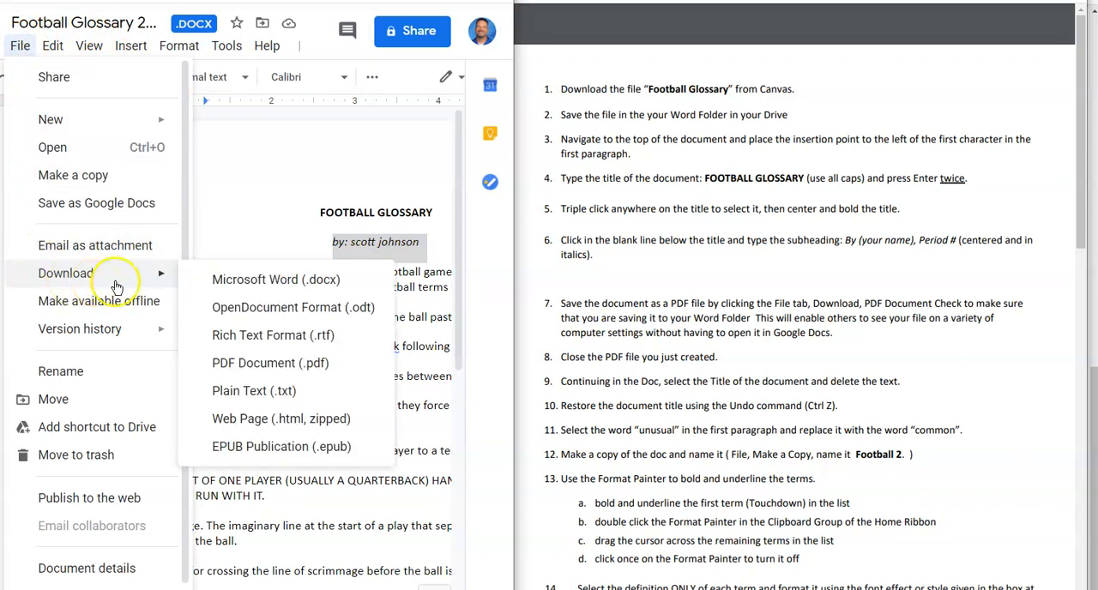
left_click(272, 364)
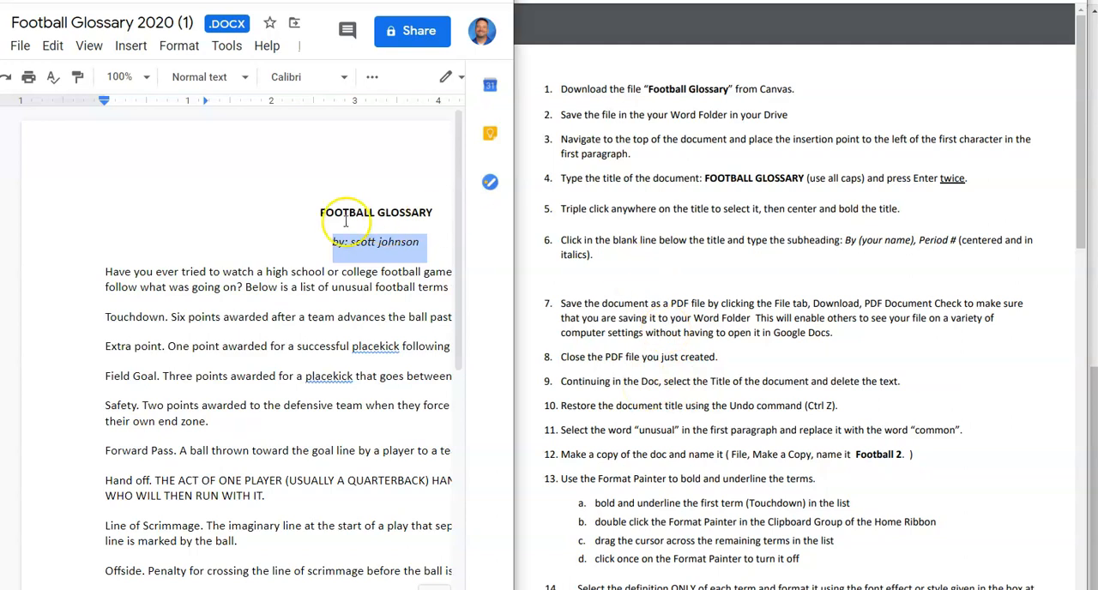
- Delete the FOOTBALL GLOSSARY title and restore it by undoing the deletion
left_click(319, 212)
left_click_drag(319, 212, 436, 201)
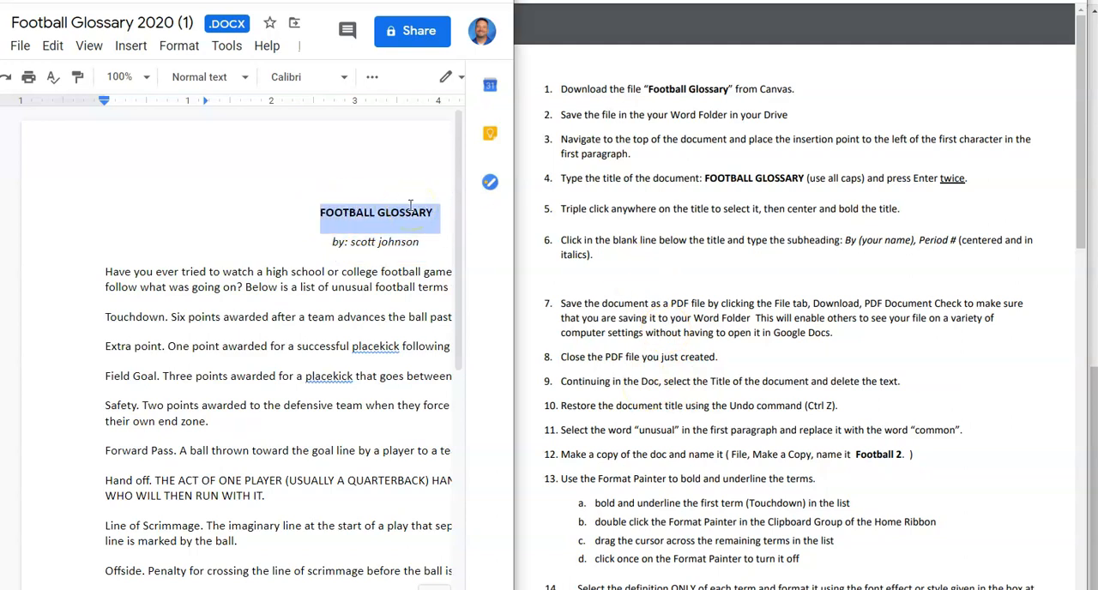
key("Delete")
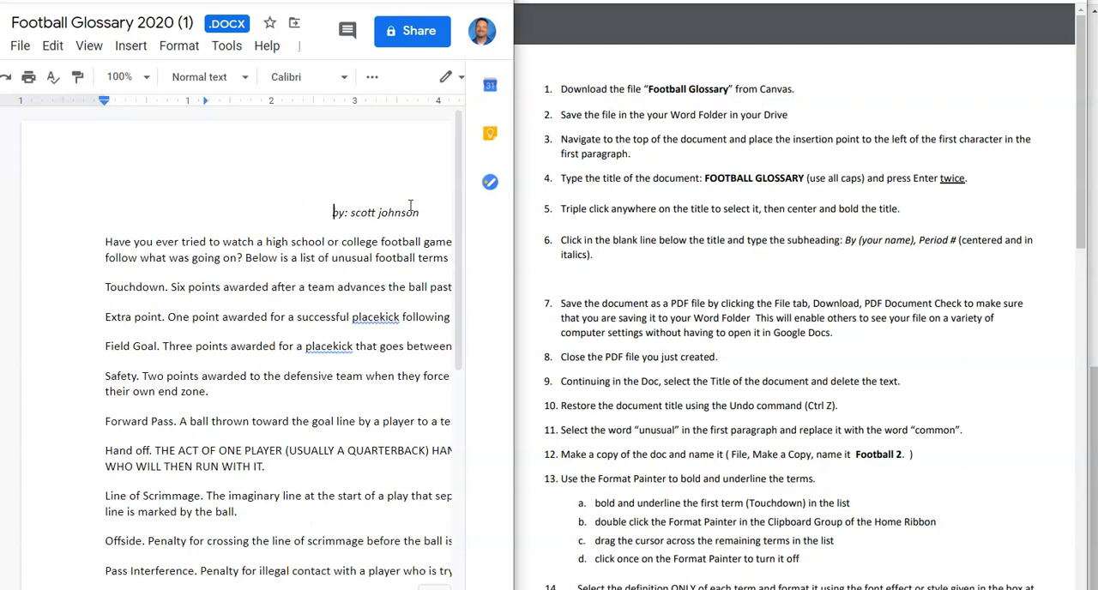
key("ctrl+z")
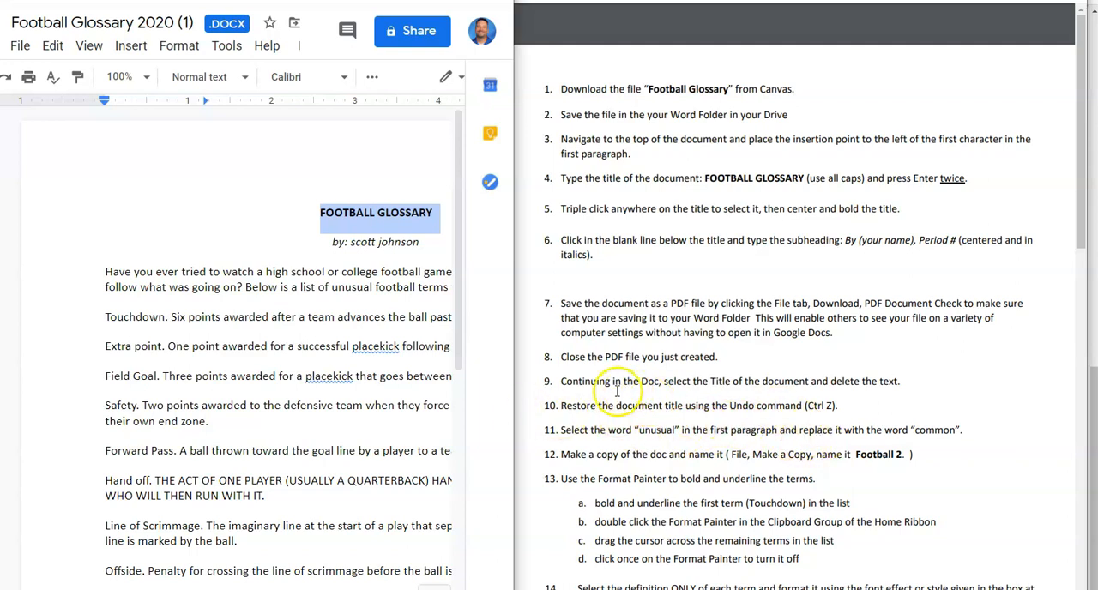
- Replace the word "unusual" in the first paragraph with "common"
double_click(351, 288)
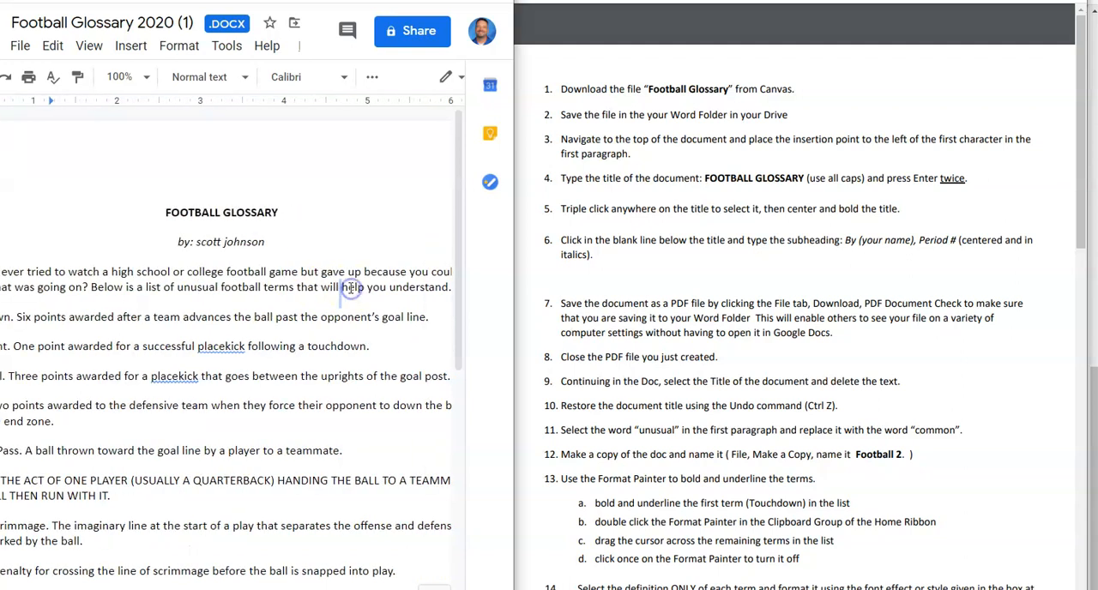
double_click(190, 286)
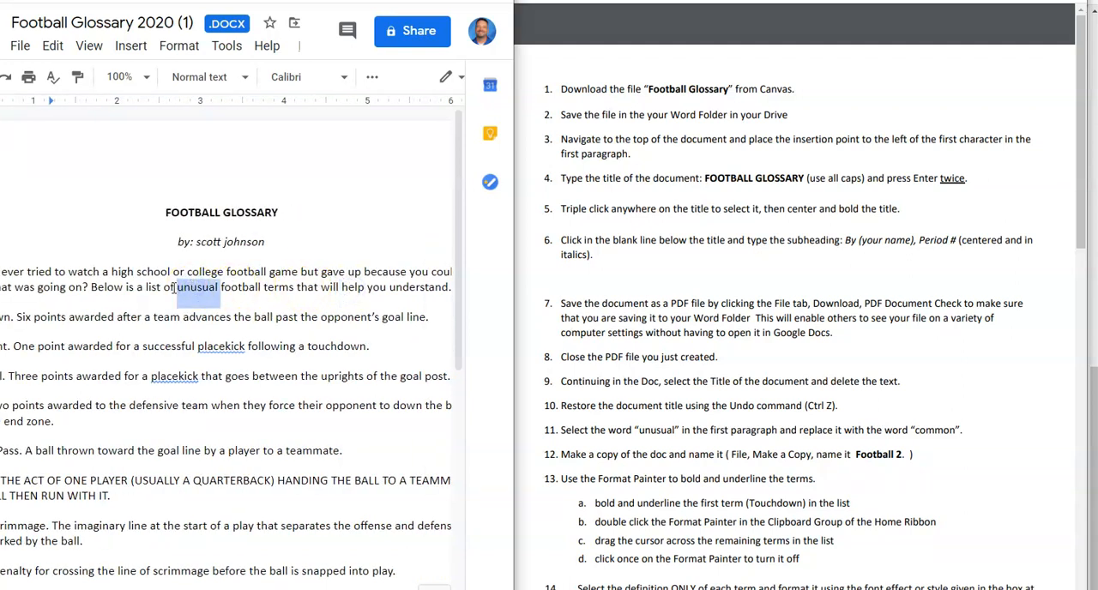
type("common")
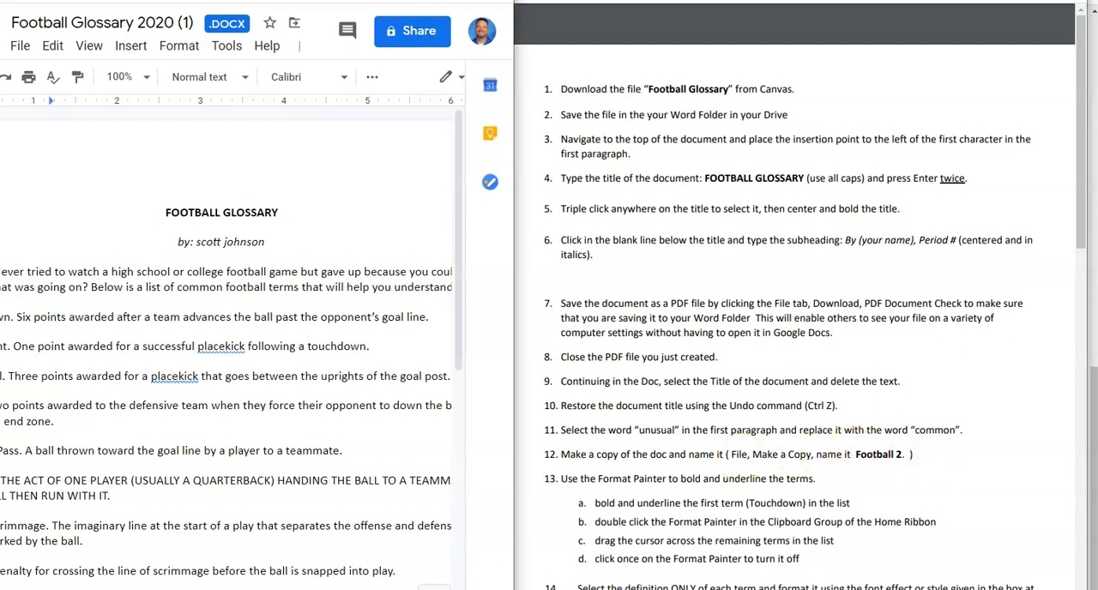
- Make a copy of the document named Football 2 in the DOCS folder
left_click(20, 47)
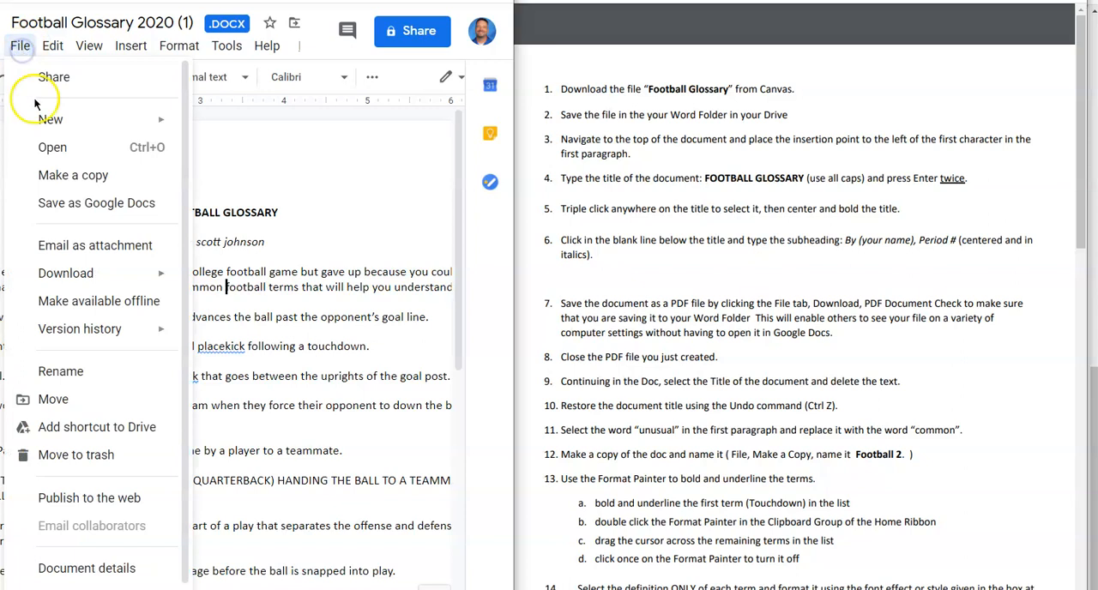
left_click(44, 175)
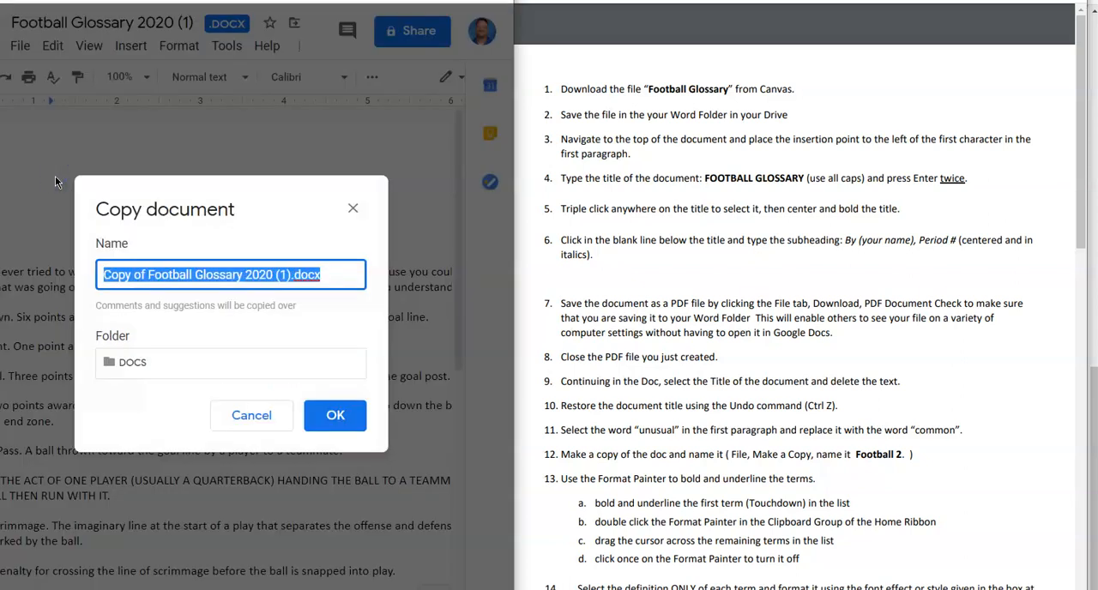
key("BackSpace")
type("Foo")
type("tbak")
key("BackSpace")
type("ll 2")
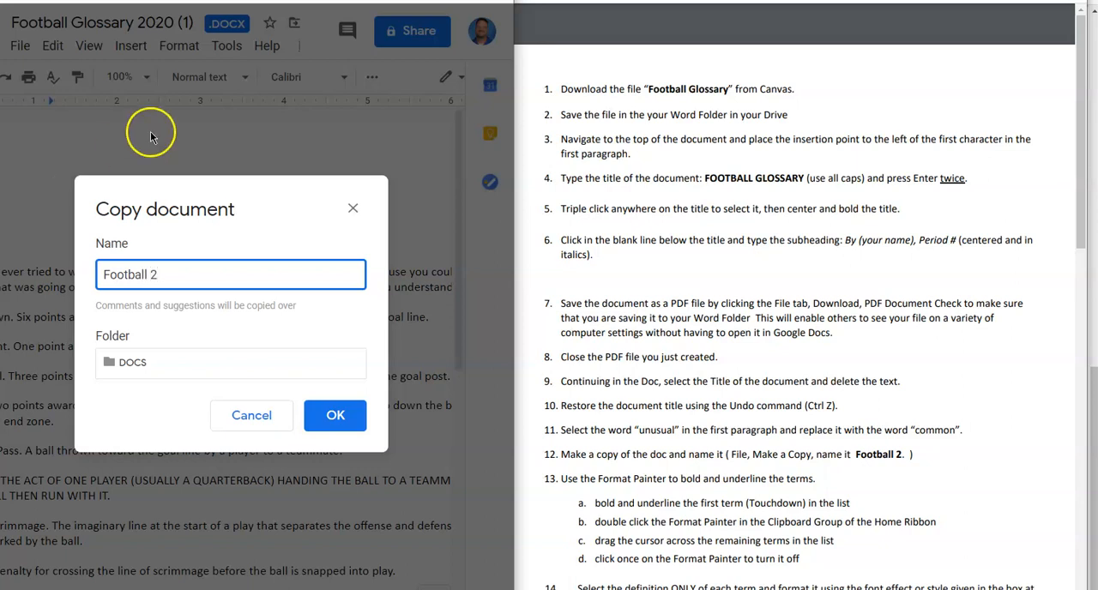
left_click(334, 413)
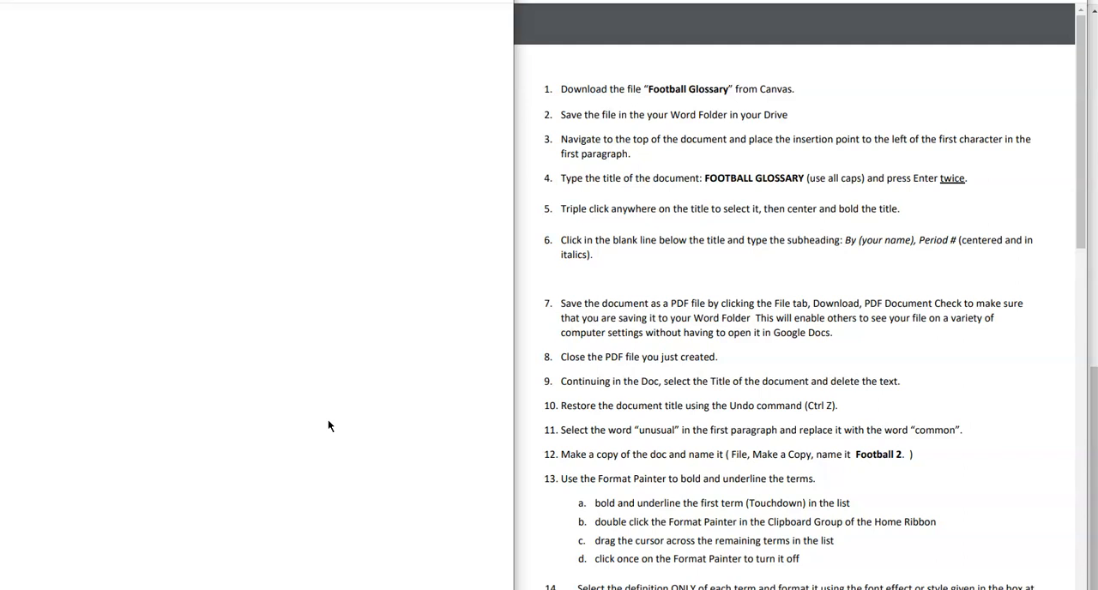
left_click(222, 361)
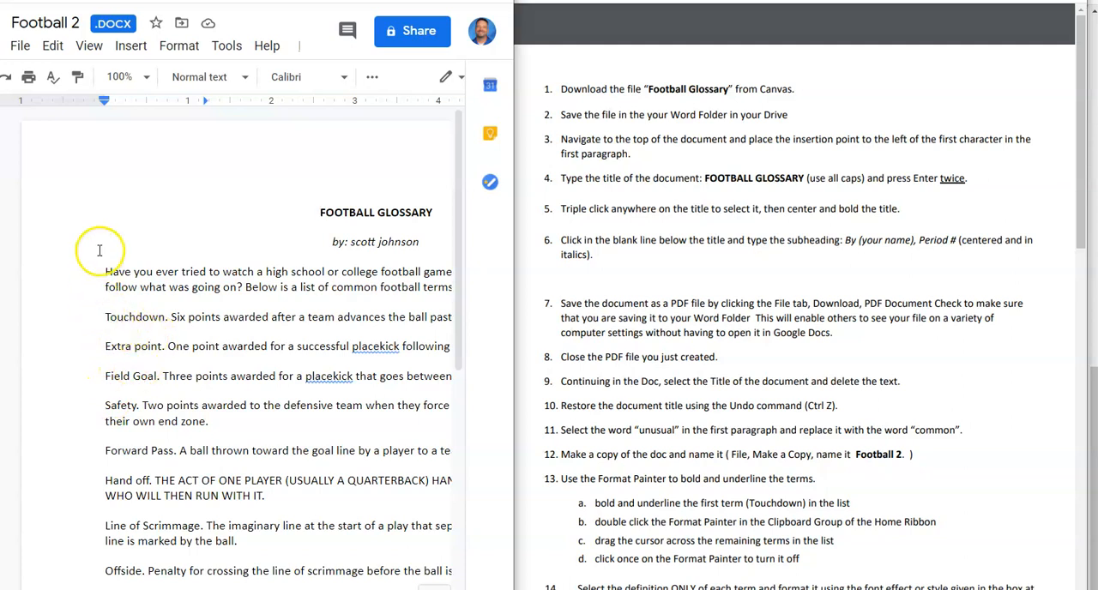
- Bold and underline the first glossary term, Touchdown
mouse_move(86, 316)
left_mouse_down()
mouse_move(172, 318)
mouse_move(36, 318)
left_mouse_up()
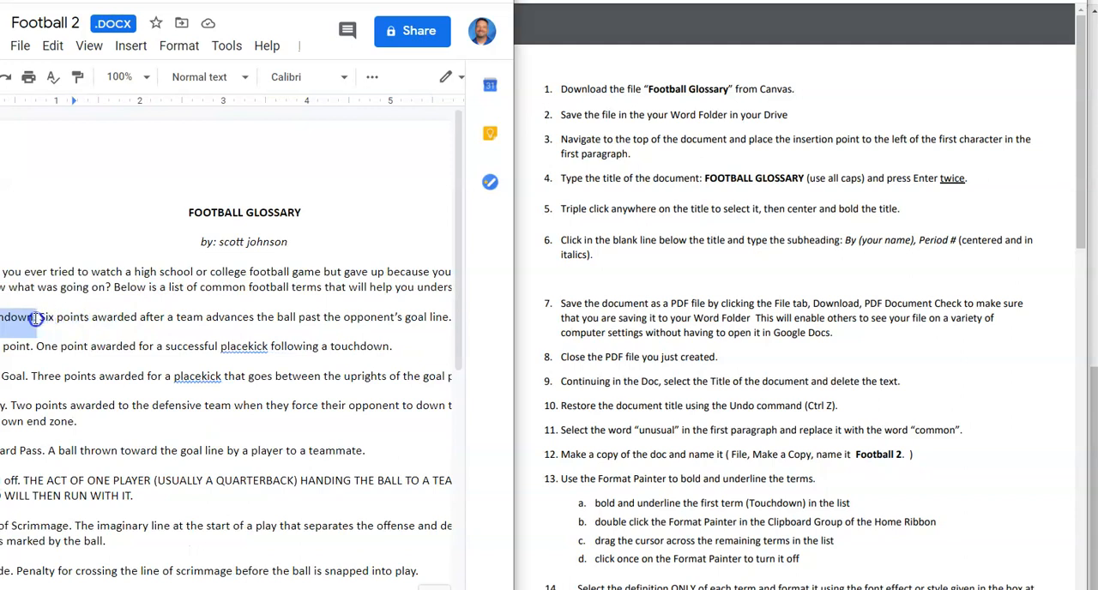
left_click(78, 79)
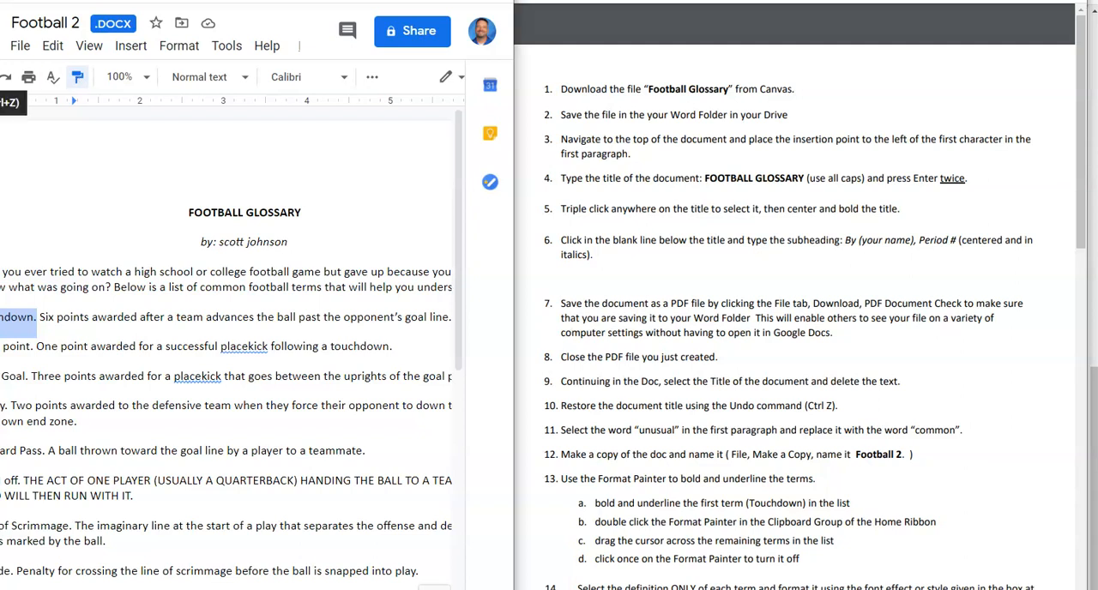
key("ctrl+b")
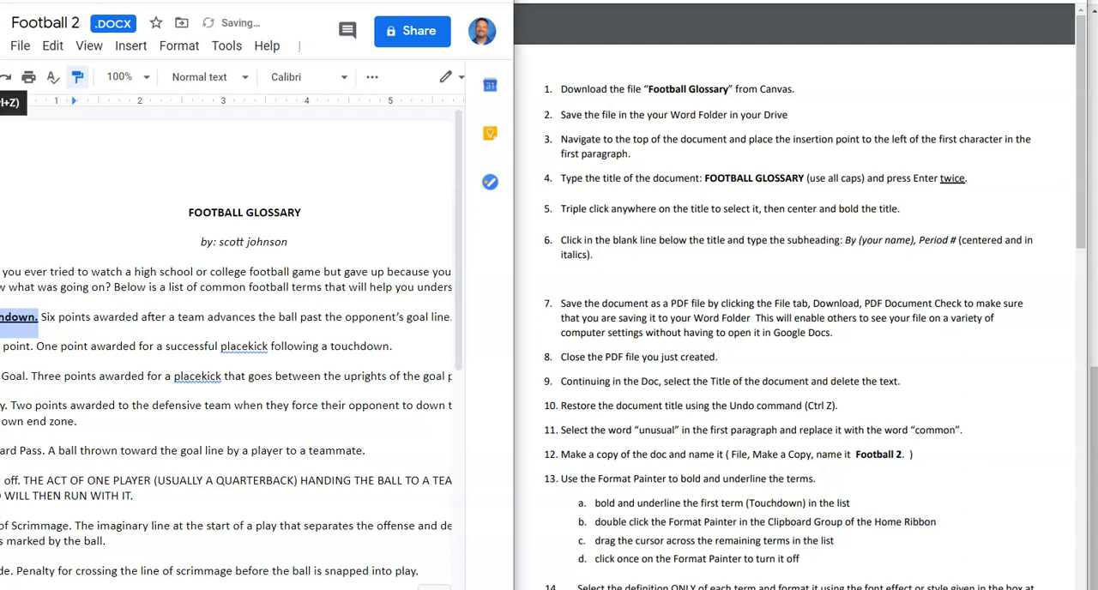
- Copy the Touchdown term's formatting onto the remaining glossary terms through First Down with repeated Paint format, and turn the tool off
left_click(75, 78)
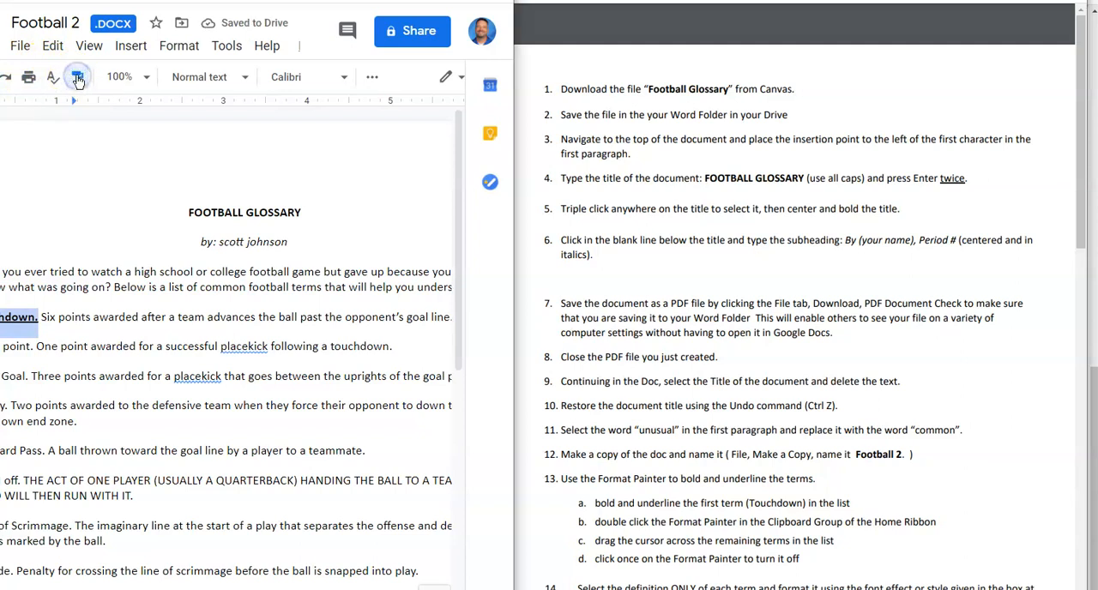
double_click(77, 80)
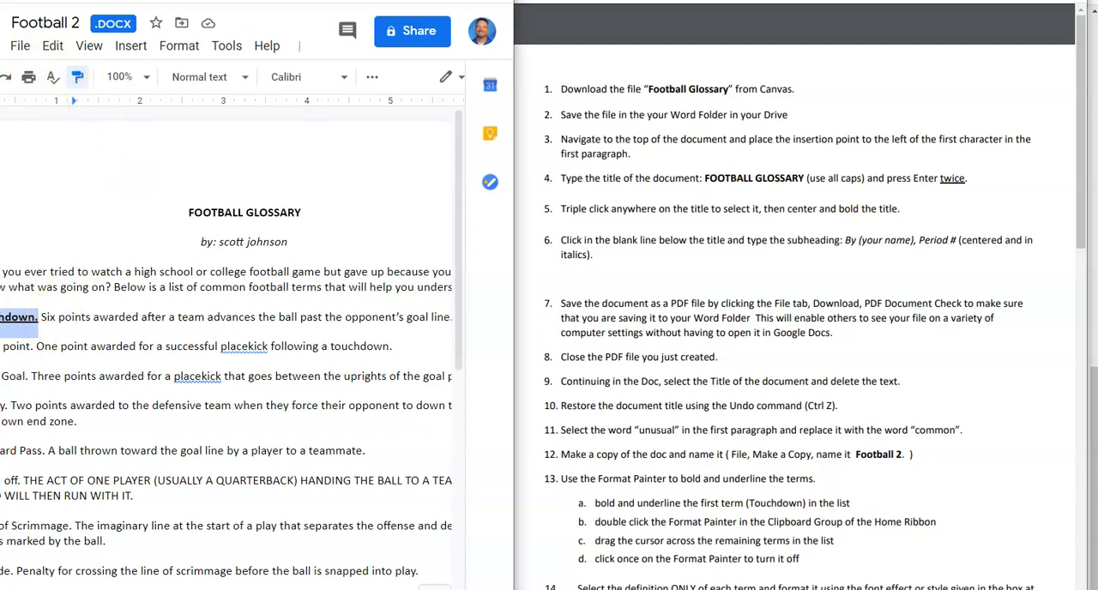
mouse_move(0, 347)
left_mouse_down()
mouse_move(31, 348)
mouse_move(6, 376)
left_mouse_up()
scroll(145, 315, "down", 5)
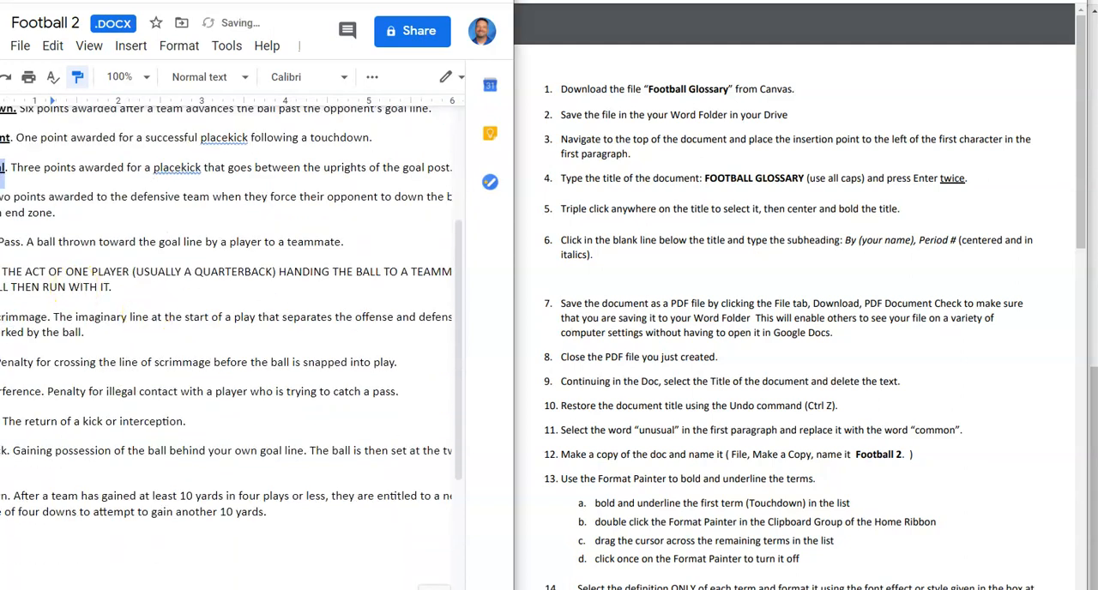
left_click_drag(0, 197, 1, 198)
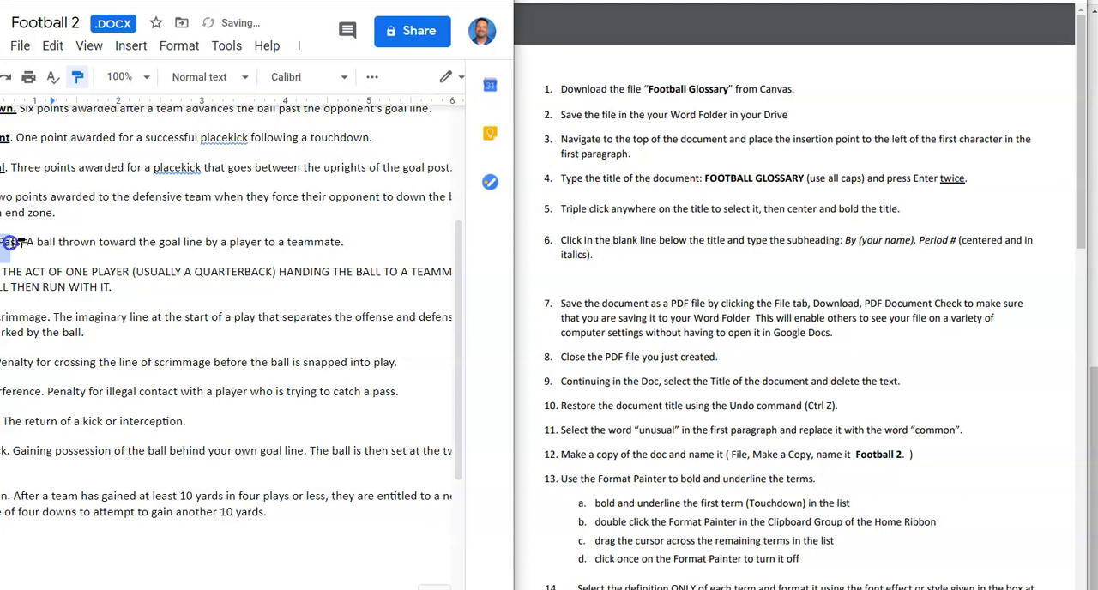
left_click_drag(21, 241, 22, 242)
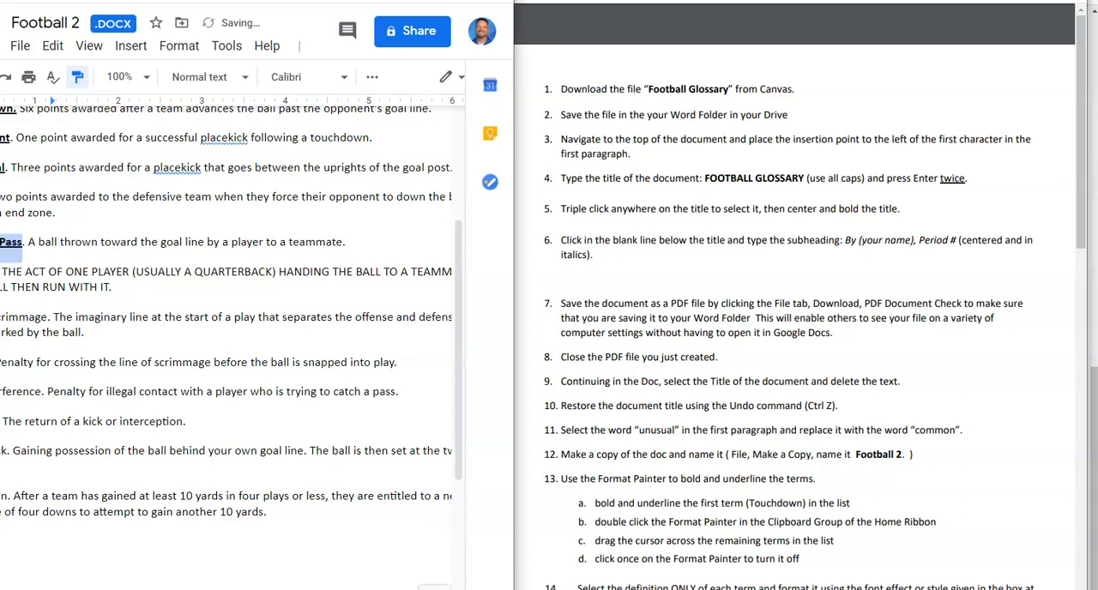
left_click_drag(0, 272, 1, 271)
left_click_drag(0, 316, 53, 315)
left_click_drag(0, 361, 0, 450)
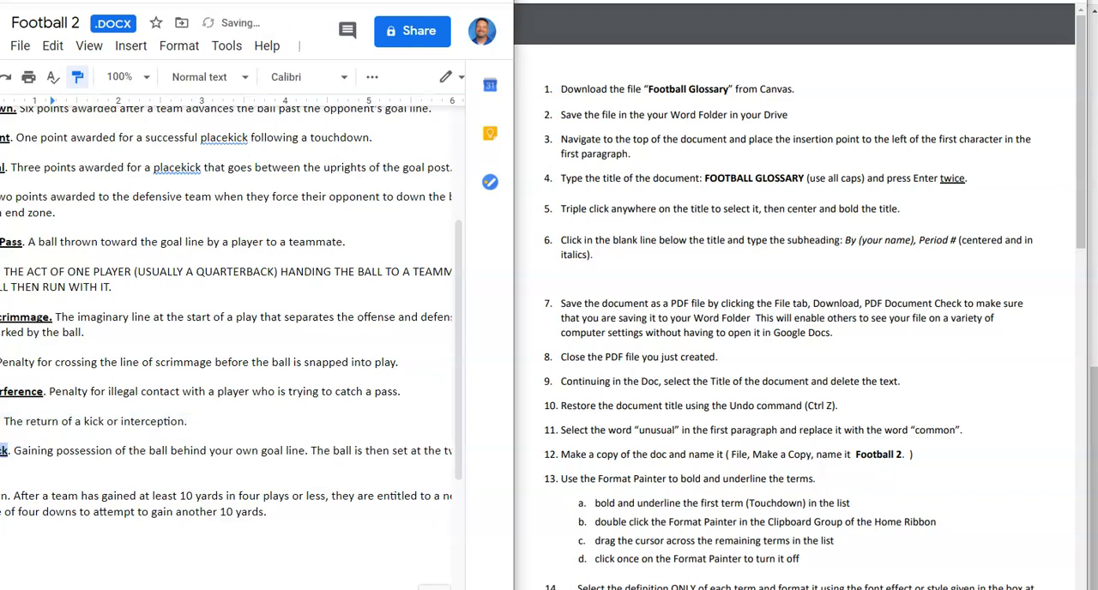
left_click_drag(2, 496, 0, 496)
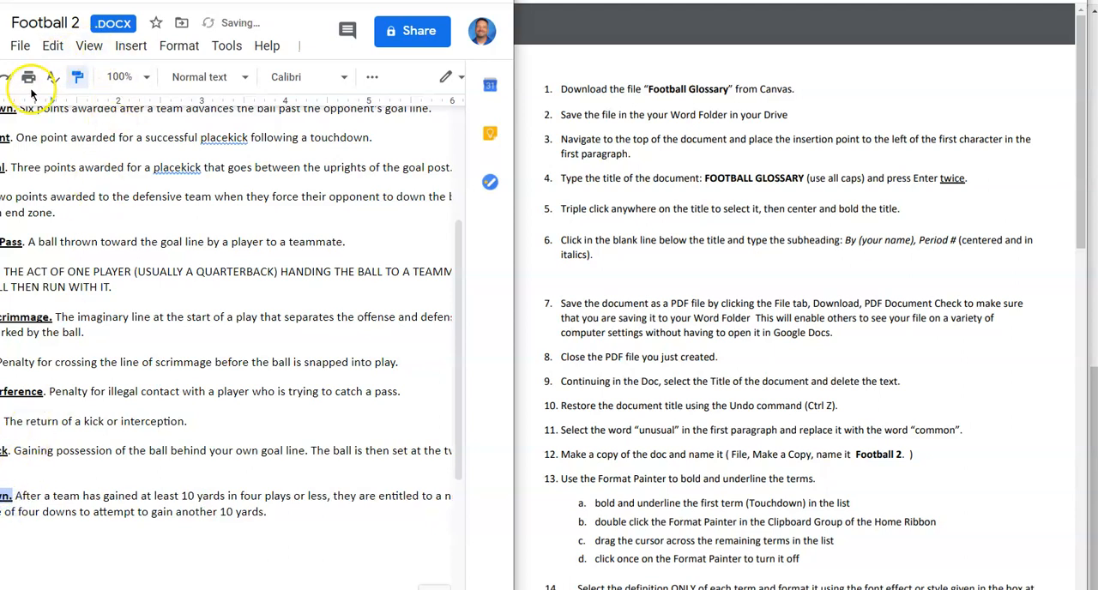
left_click(78, 81)
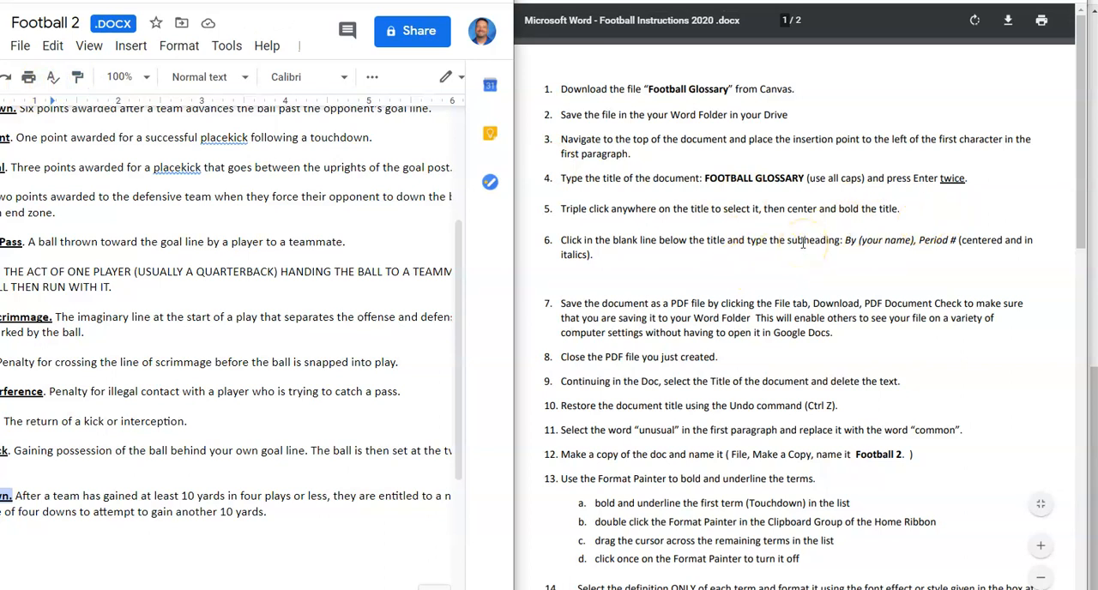
- Bring up the formatting list for the definitions in the PDF instructions and set the document's zoom to 75%
scroll(802, 244, "down", 10)
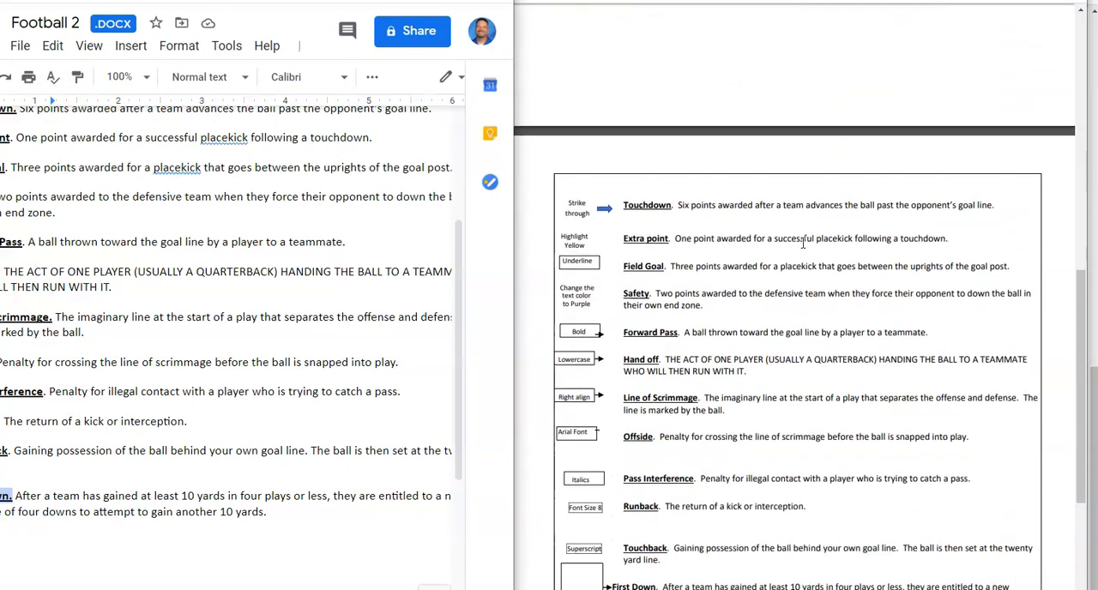
scroll(802, 244, "down", 1)
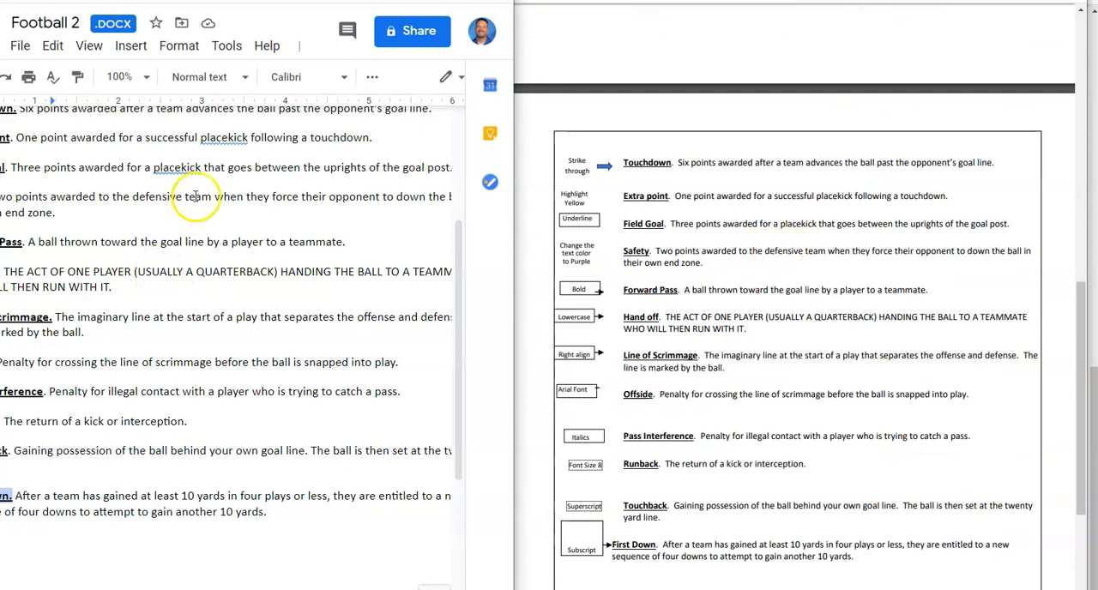
left_click(142, 77)
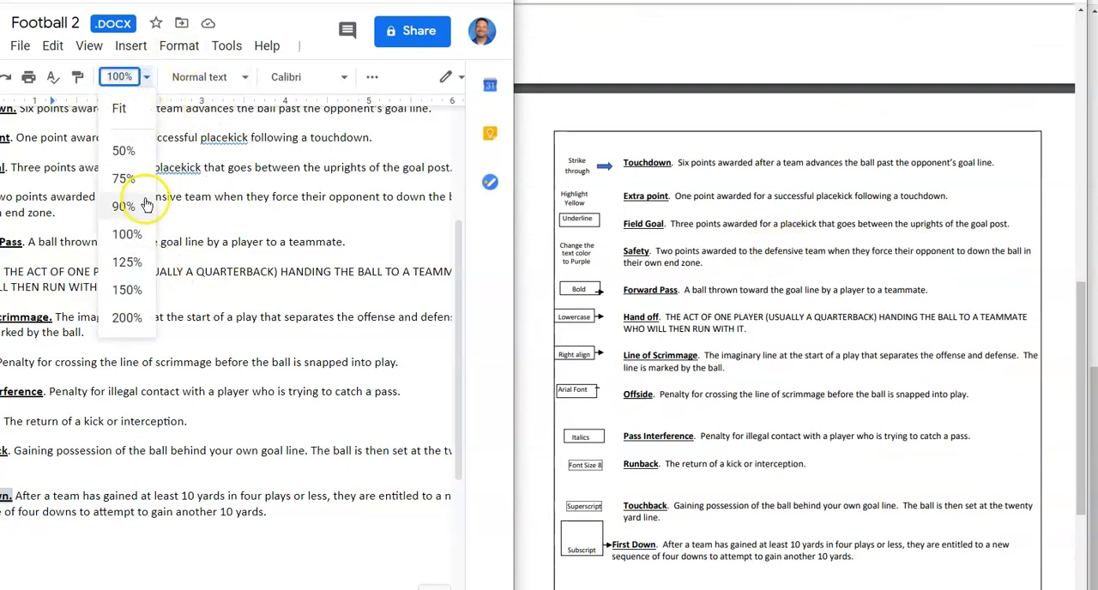
left_click(124, 179)
scroll(360, 265, "up", 3)
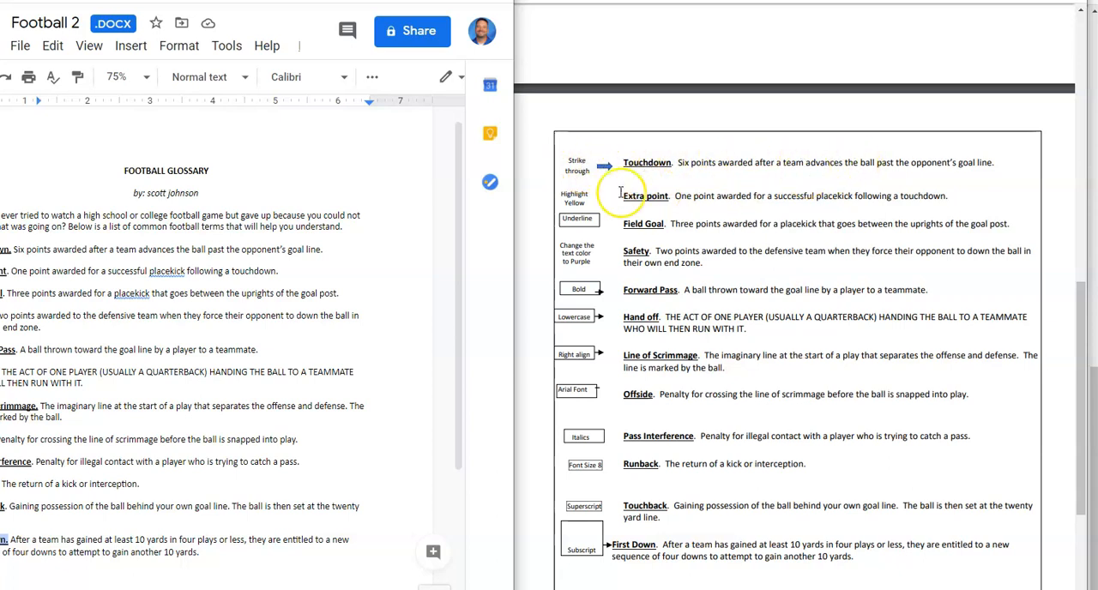
- Apply strikethrough to the Touchdown definition, leaving the term itself out
left_click_drag(14, 250, 328, 250)
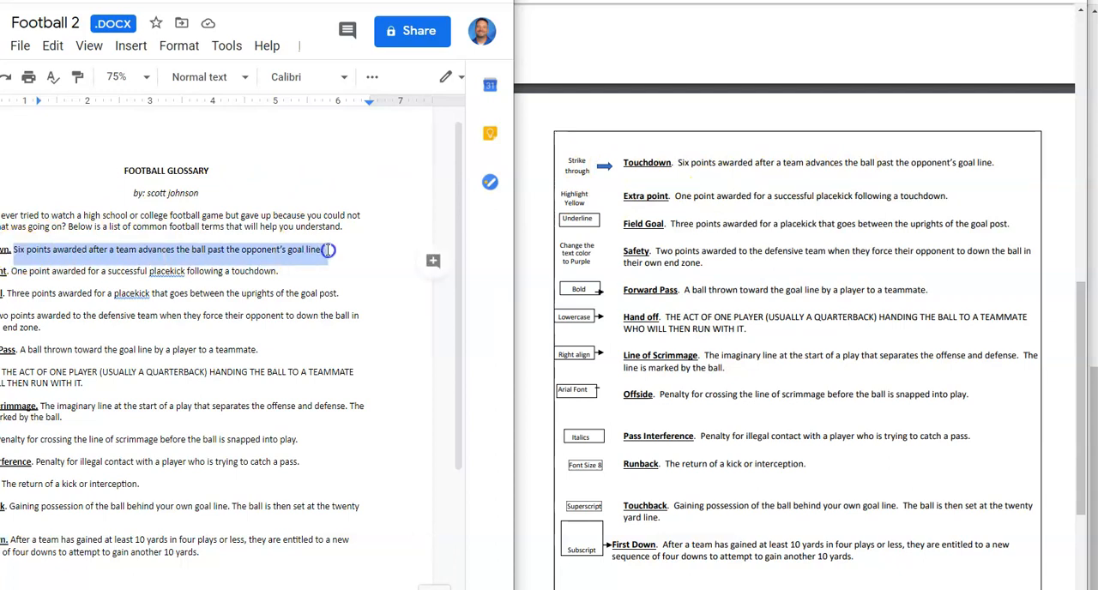
left_click(175, 47)
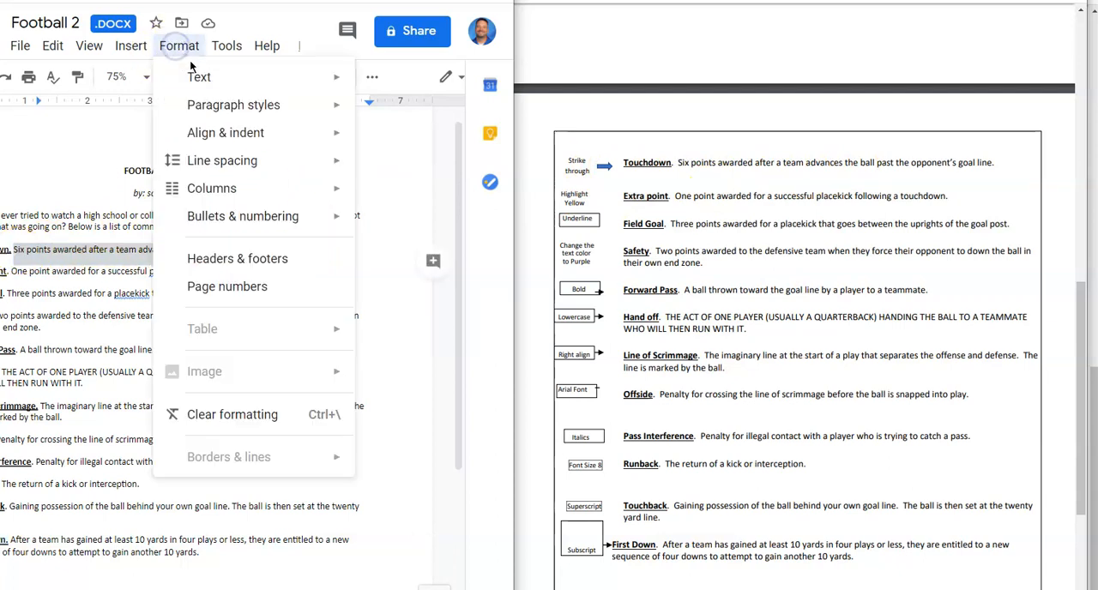
left_click(198, 79)
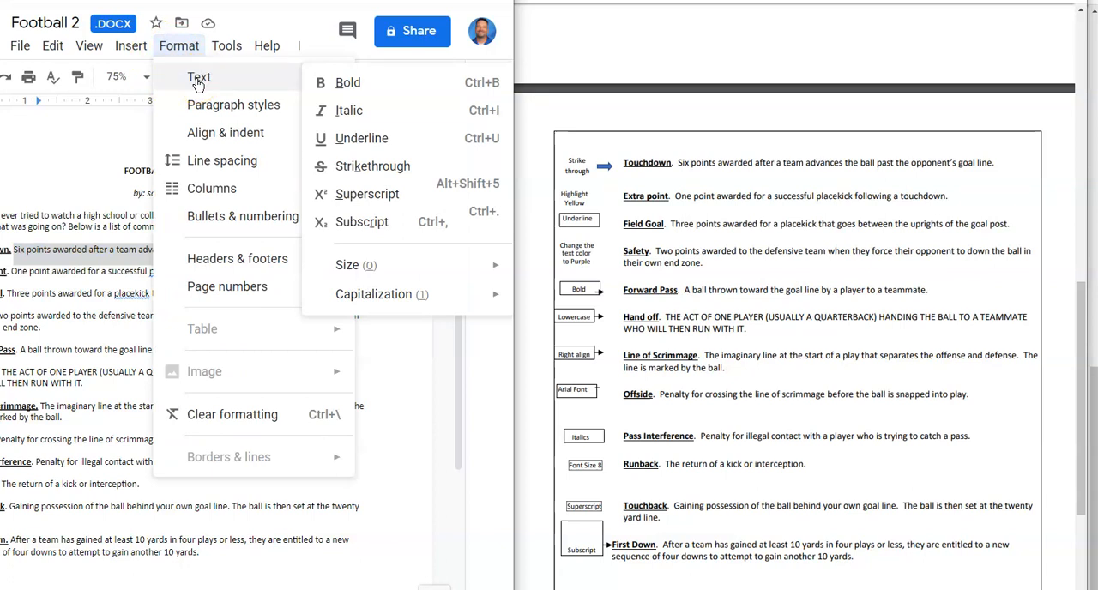
left_click(377, 167)
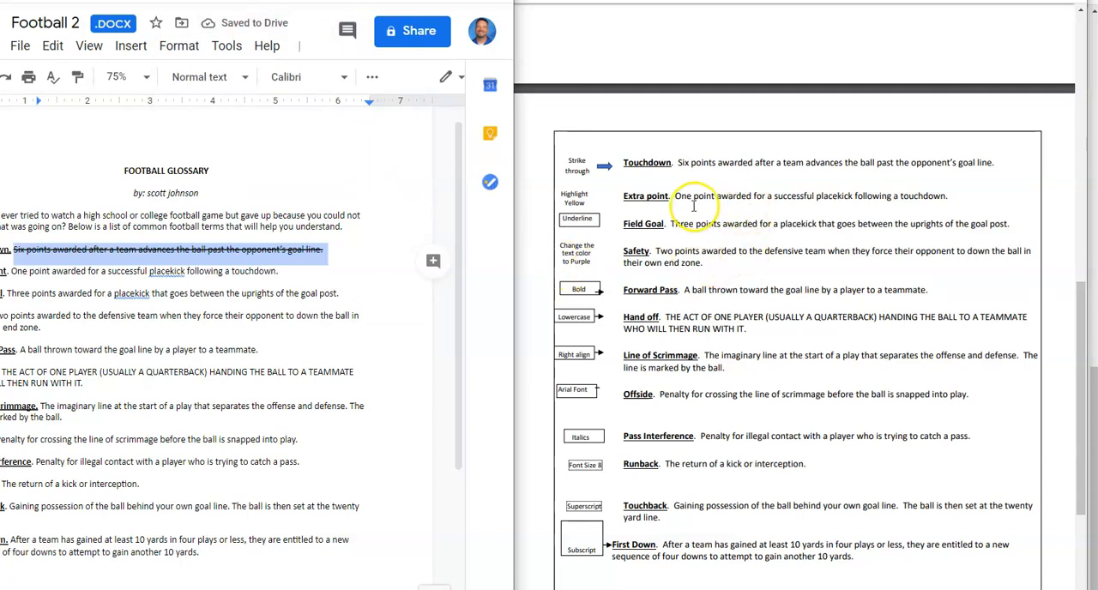
- Highlight the Extra point definition in yellow and clear the selection
left_click_drag(10, 273, 305, 283)
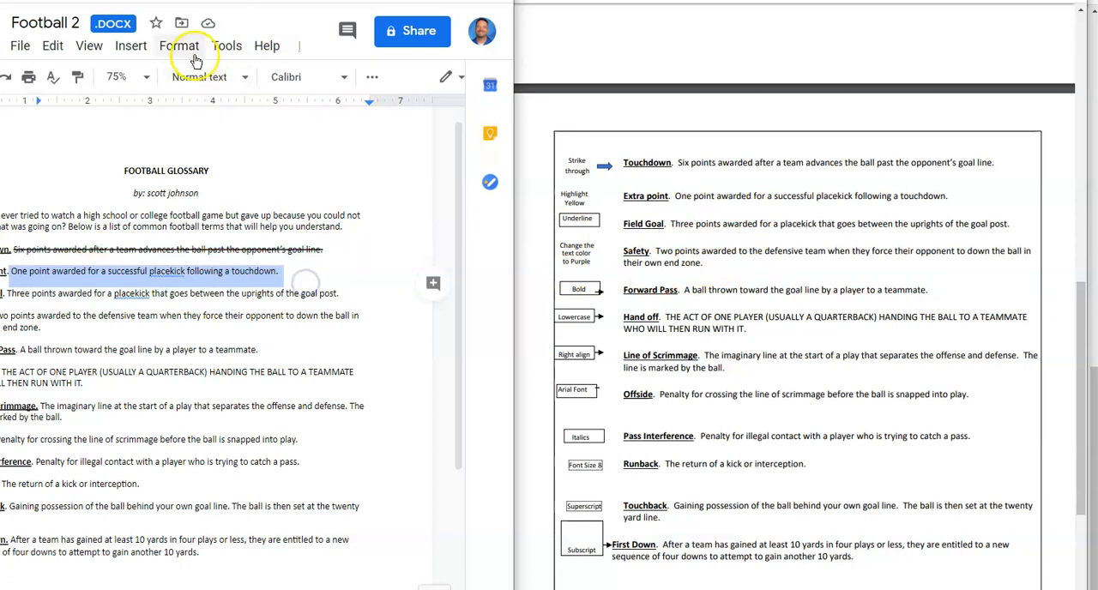
left_click(436, 1)
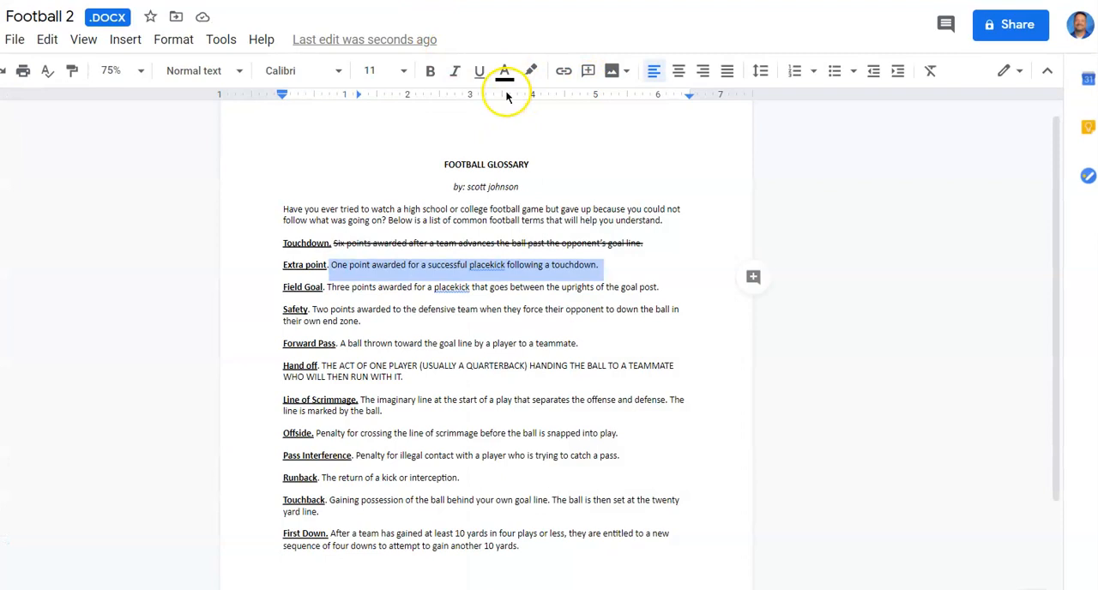
left_click(531, 70)
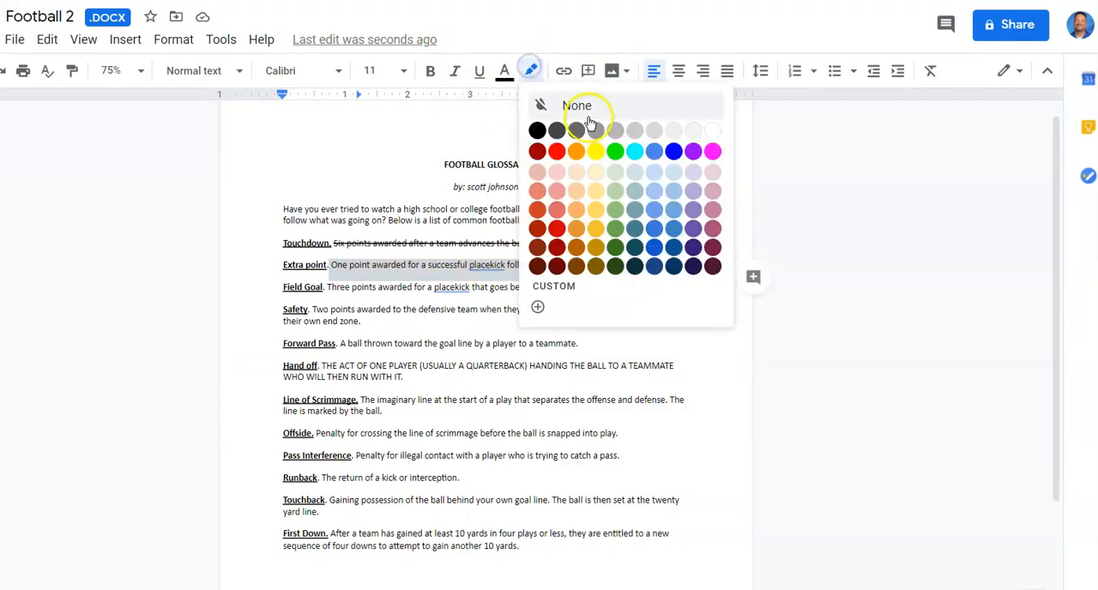
left_click(595, 151)
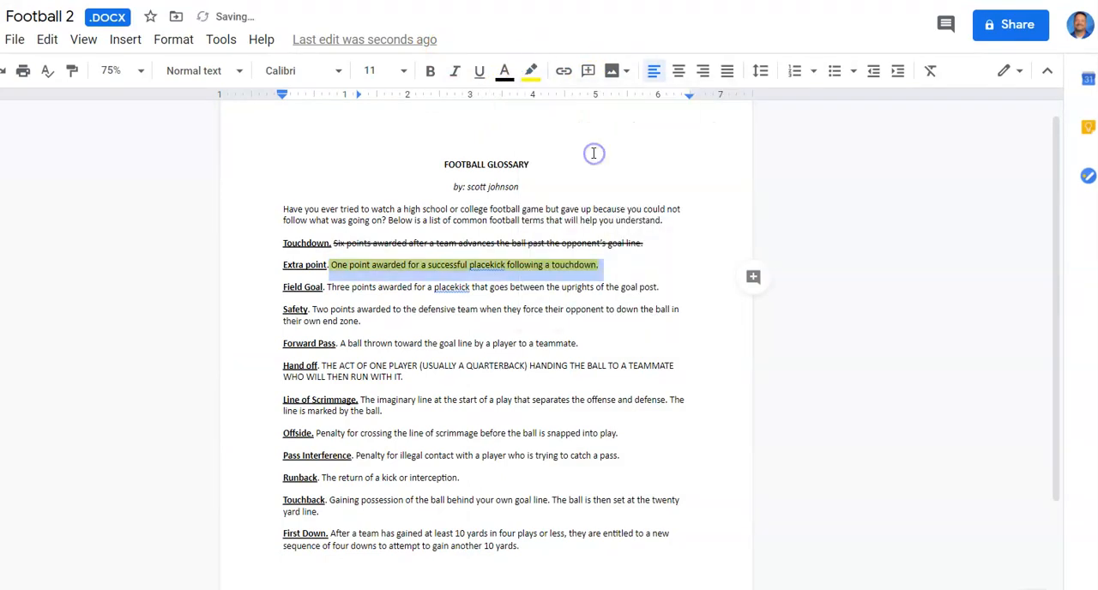
left_click(324, 288)
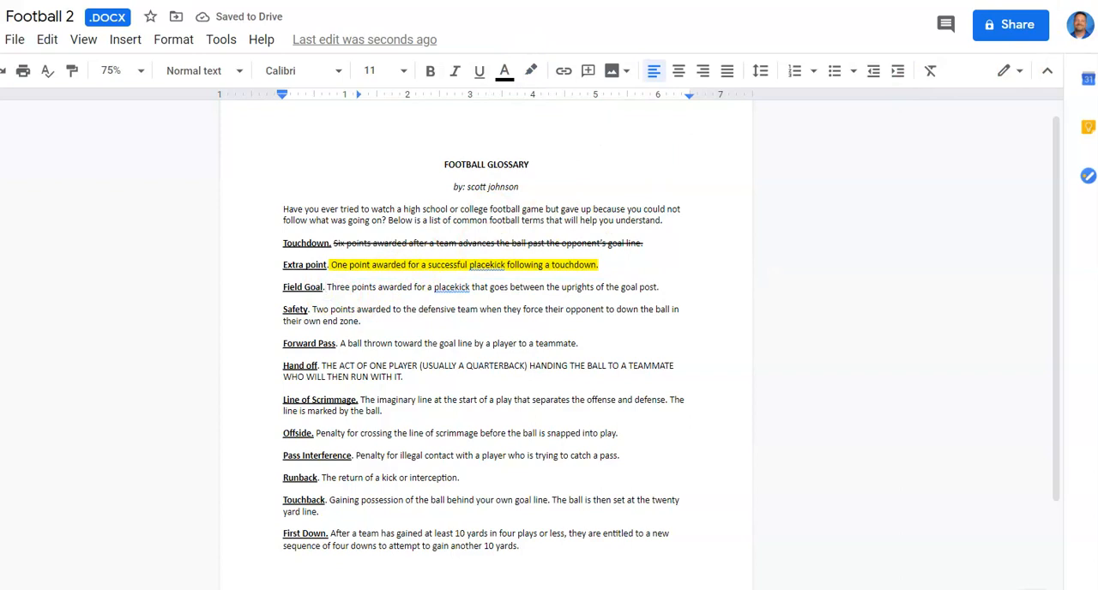
- Put the document beside the PDF instructions again and underline the Field Goal definition
key("super+Left")
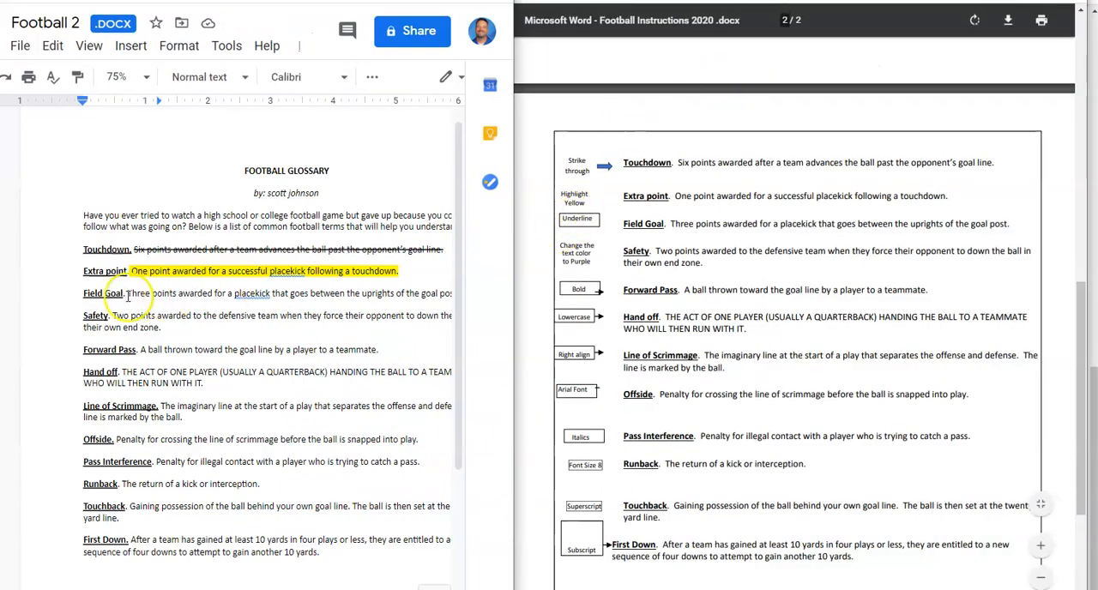
left_click_drag(127, 294, 423, 307)
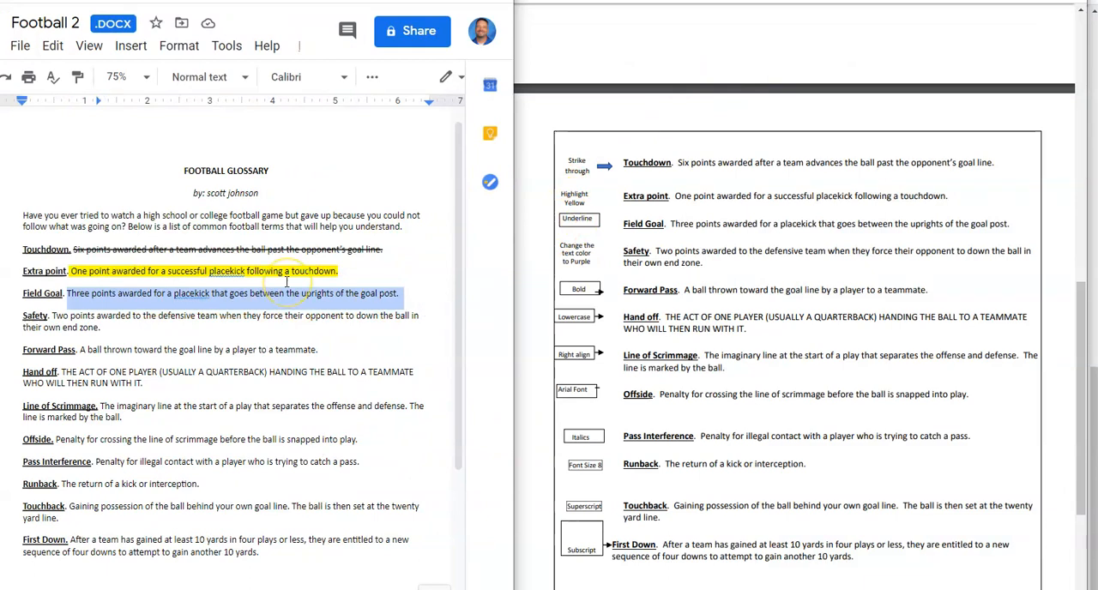
key("ctrl+u")
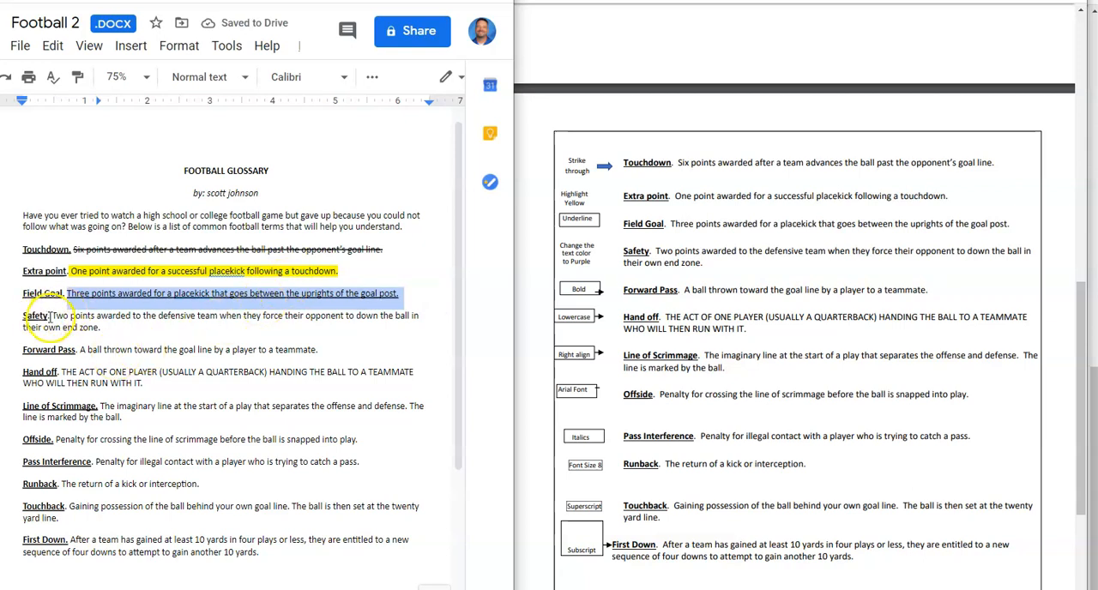
- Change the Safety definition's text color to purple and make the Forward Pass definition bold
left_click_drag(51, 316, 112, 331)
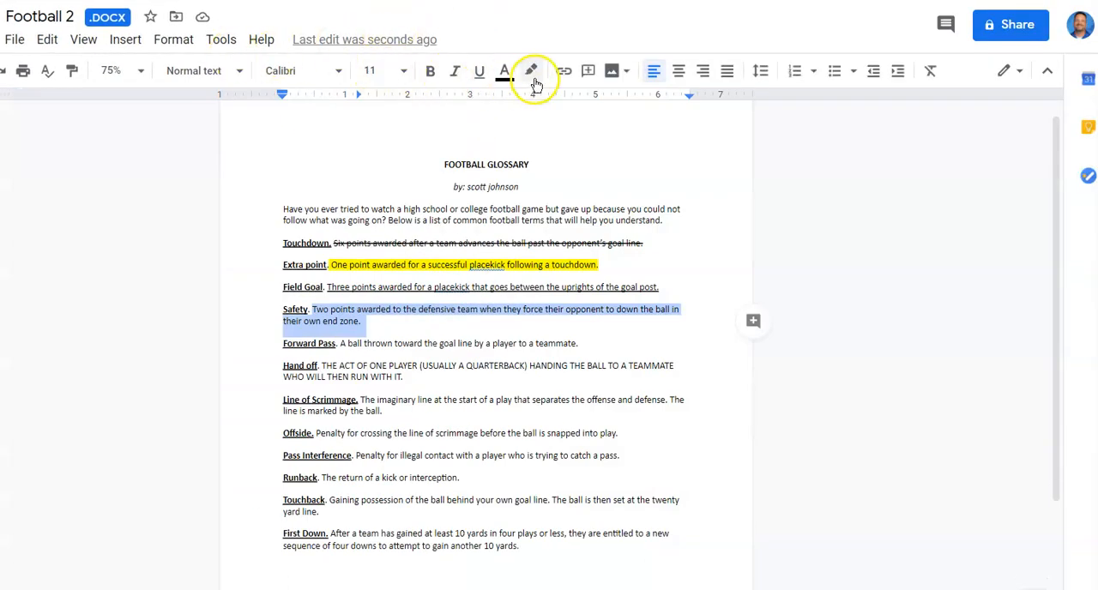
left_click(505, 72)
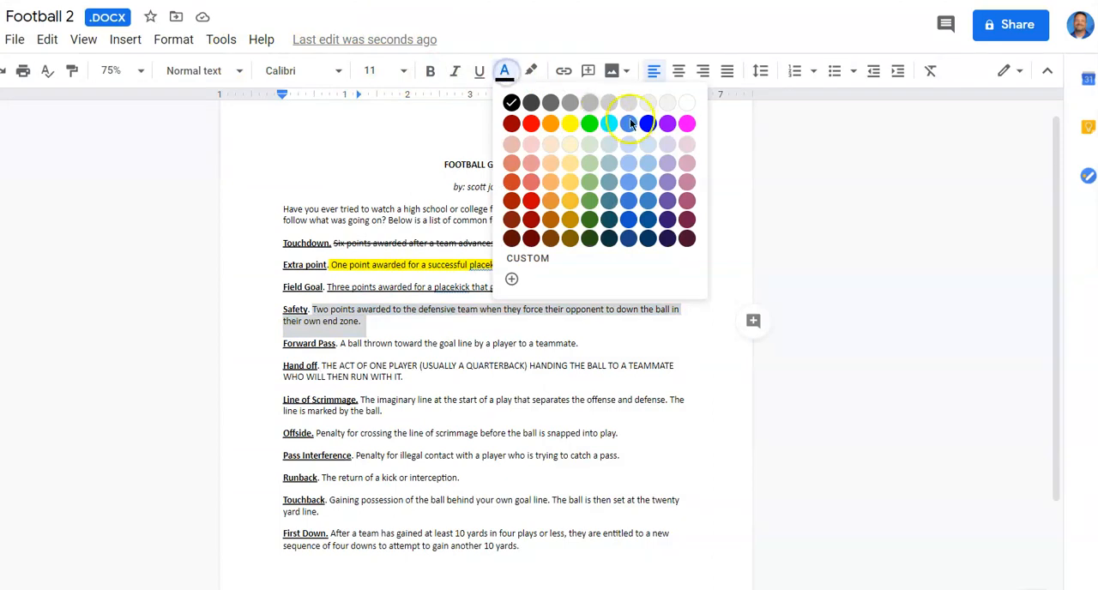
left_click(666, 124)
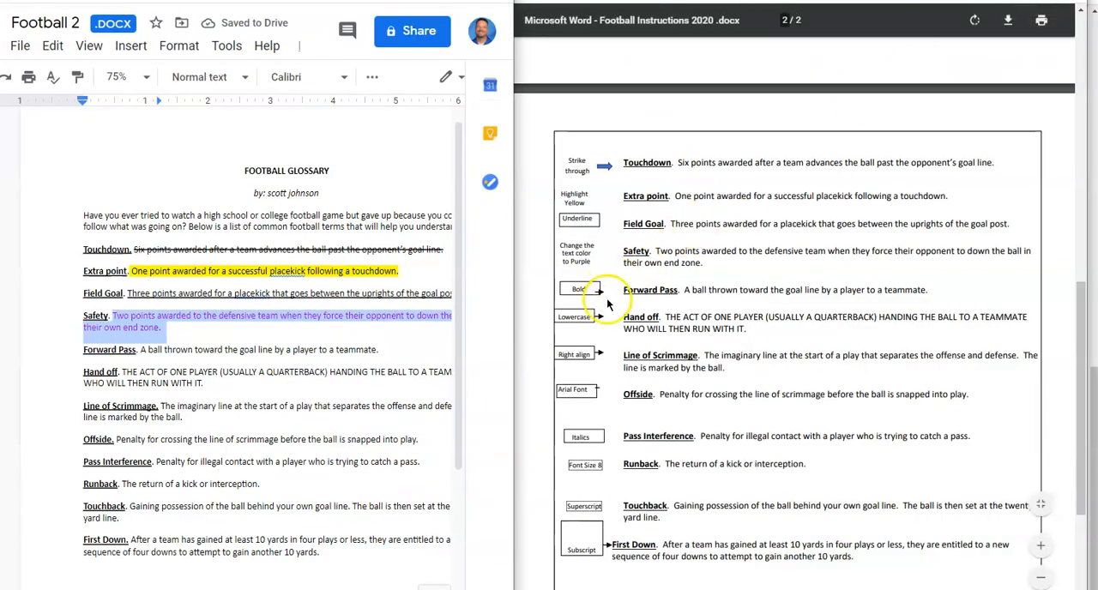
left_click_drag(140, 349, 331, 357)
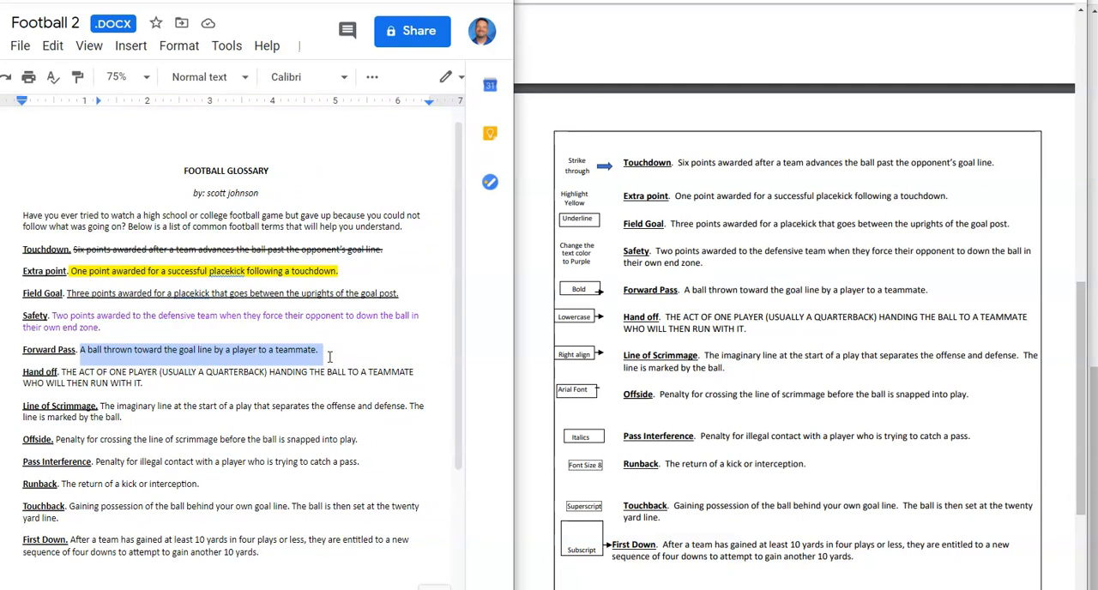
key("ctrl+b")
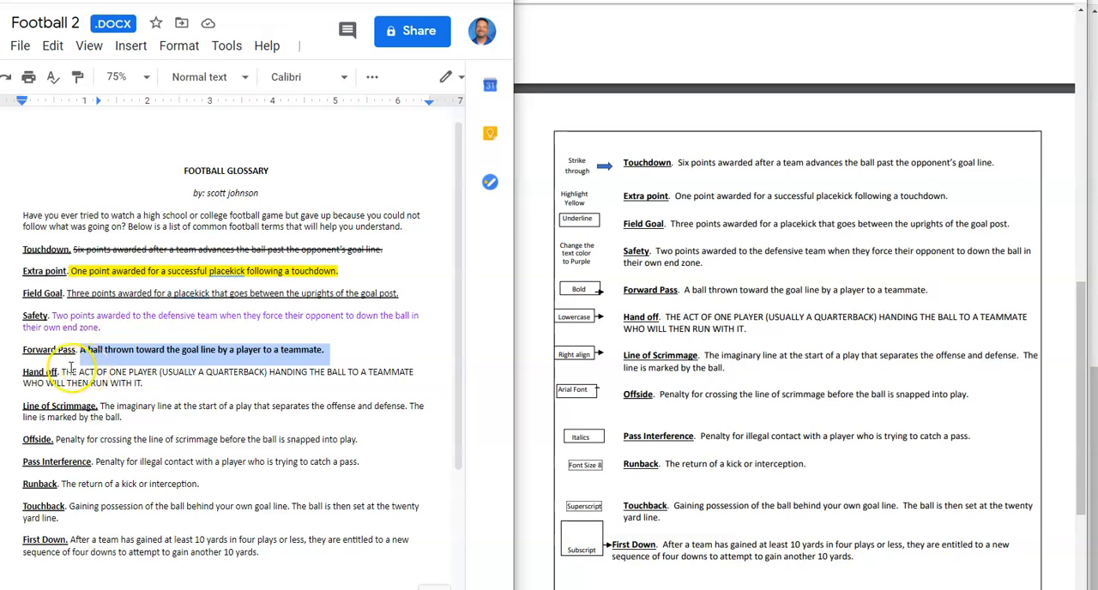
- Convert the all-caps Hand off definition to lowercase
left_click_drag(62, 372, 149, 388)
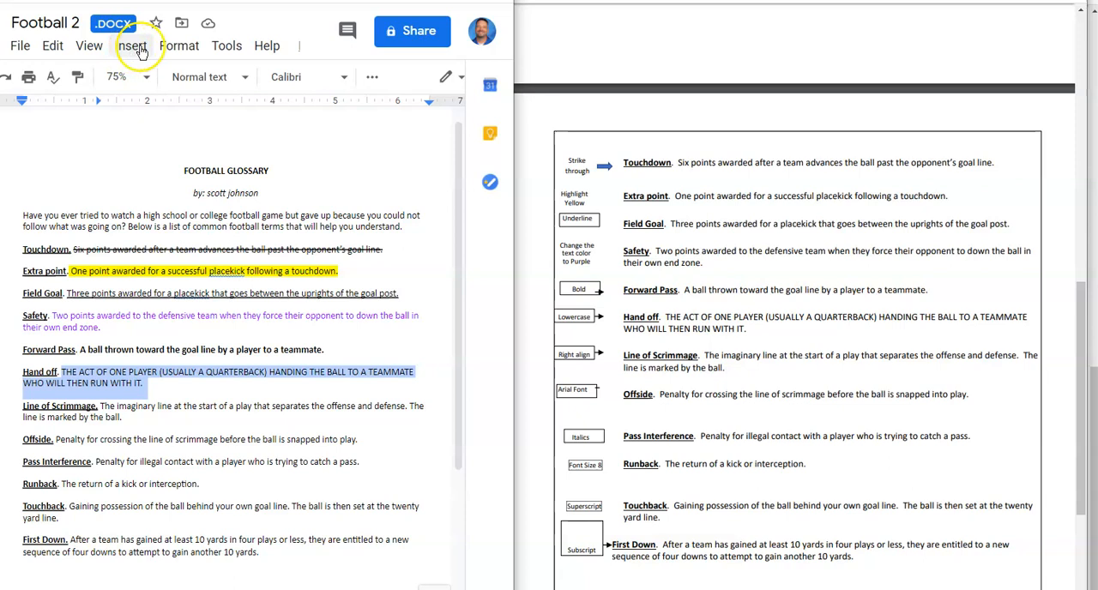
left_click(172, 46)
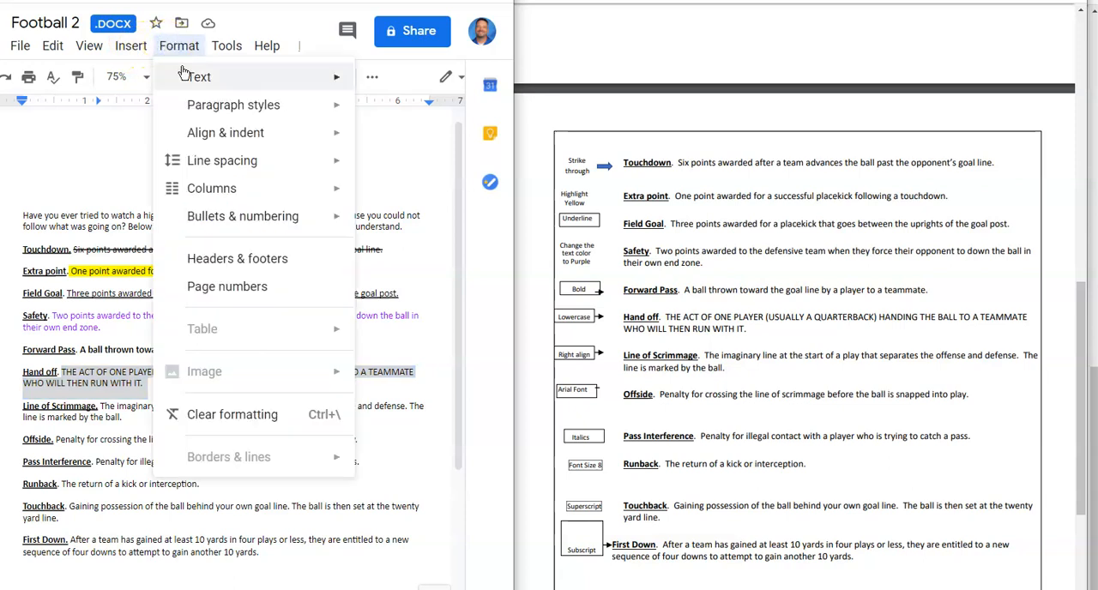
mouse_move(199, 77)
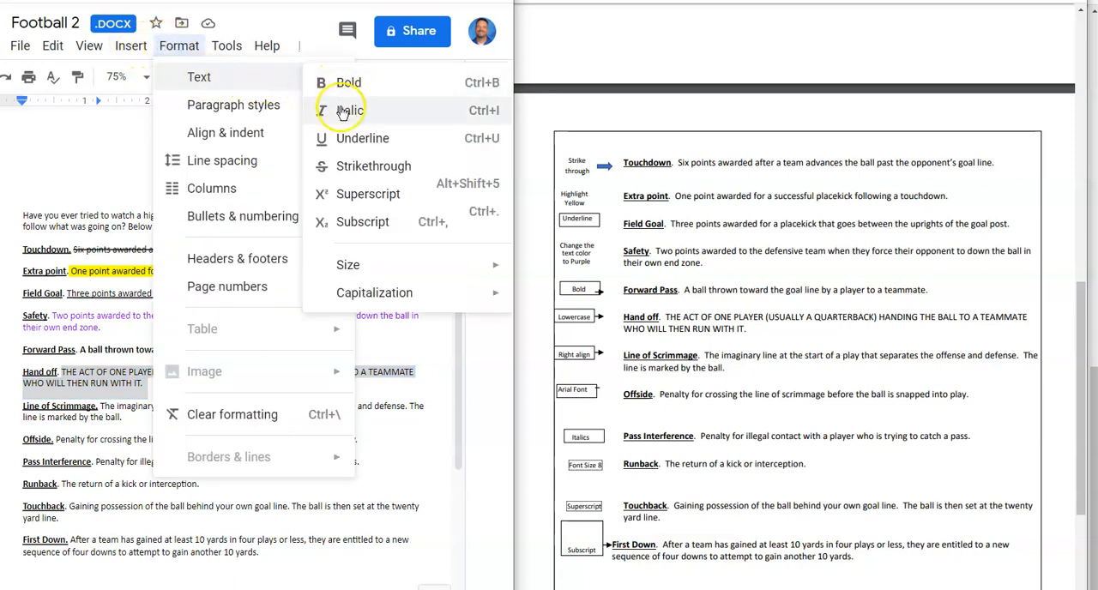
mouse_move(355, 302)
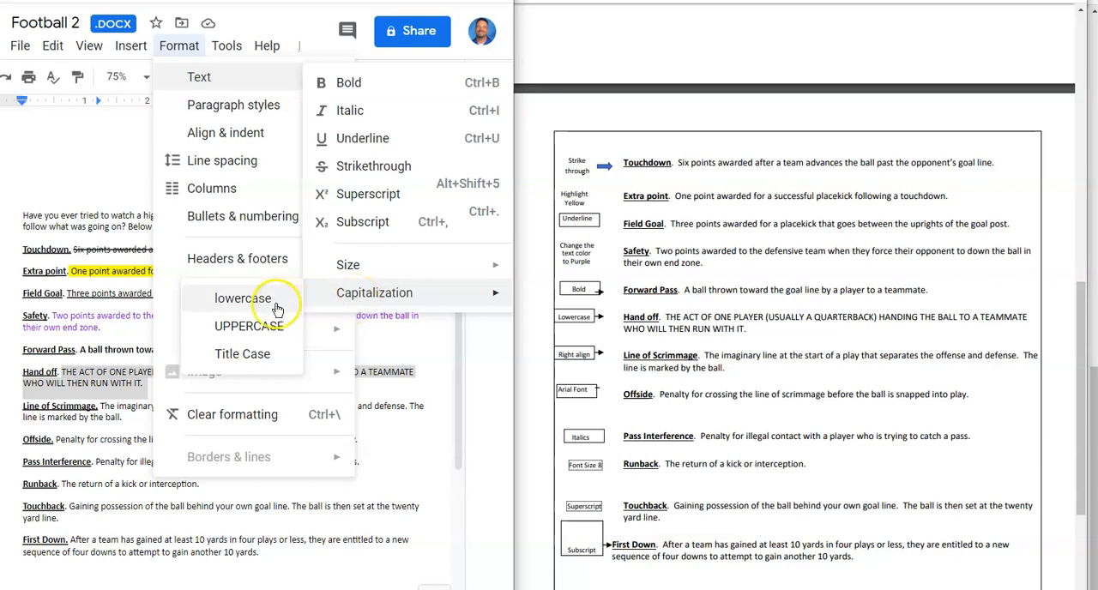
left_click(246, 300)
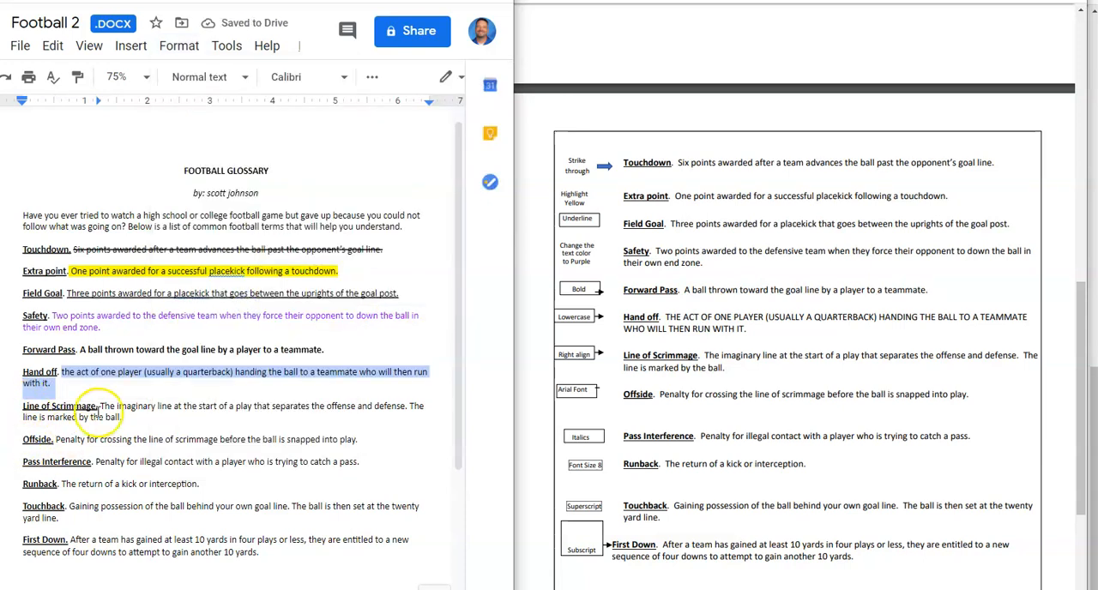
- Right align the Line of Scrimmage definition and return to the side-by-side view with the PDF instructions
left_click_drag(100, 406, 123, 420)
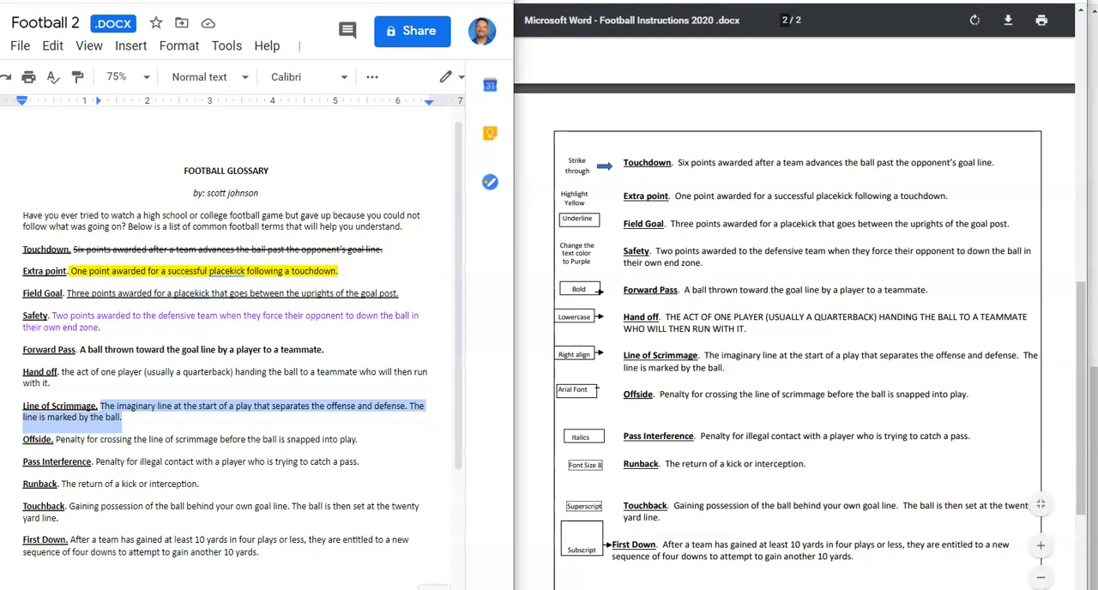
left_click(456, 2)
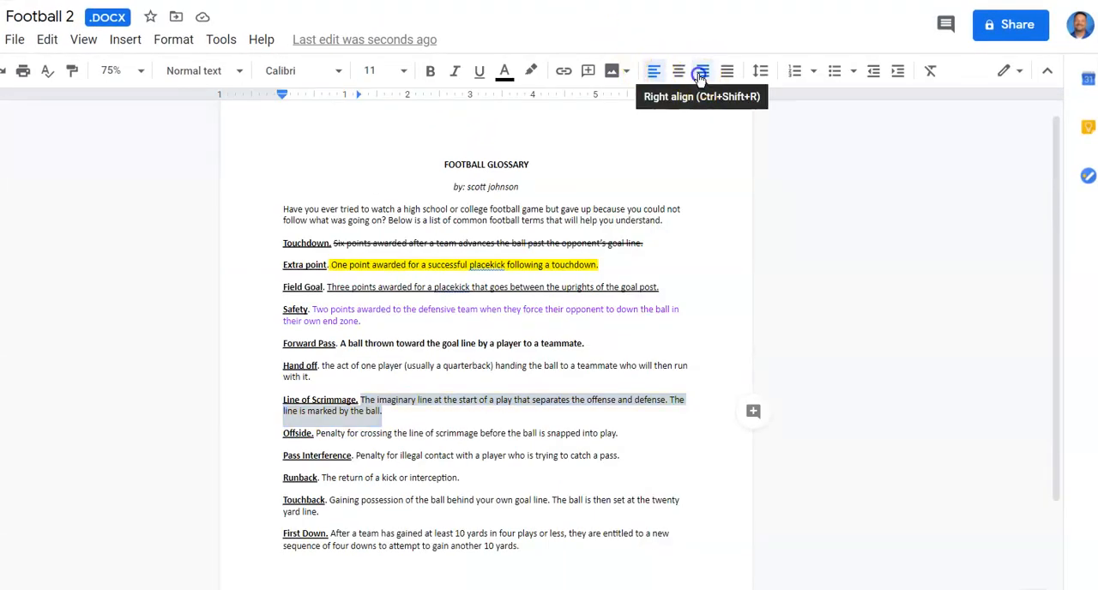
left_click(699, 76)
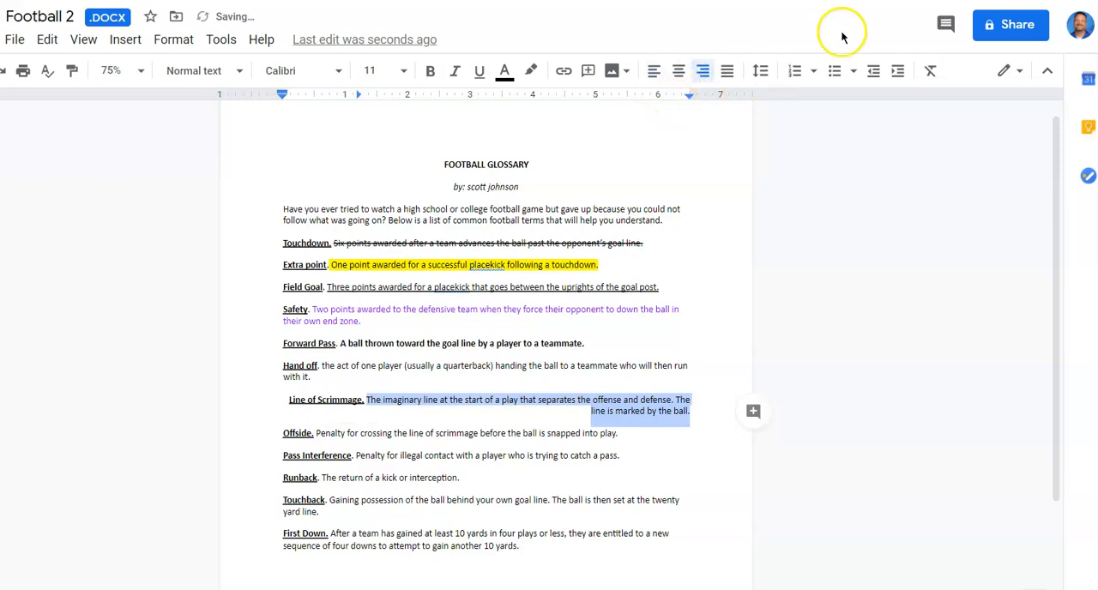
left_click(1055, 1)
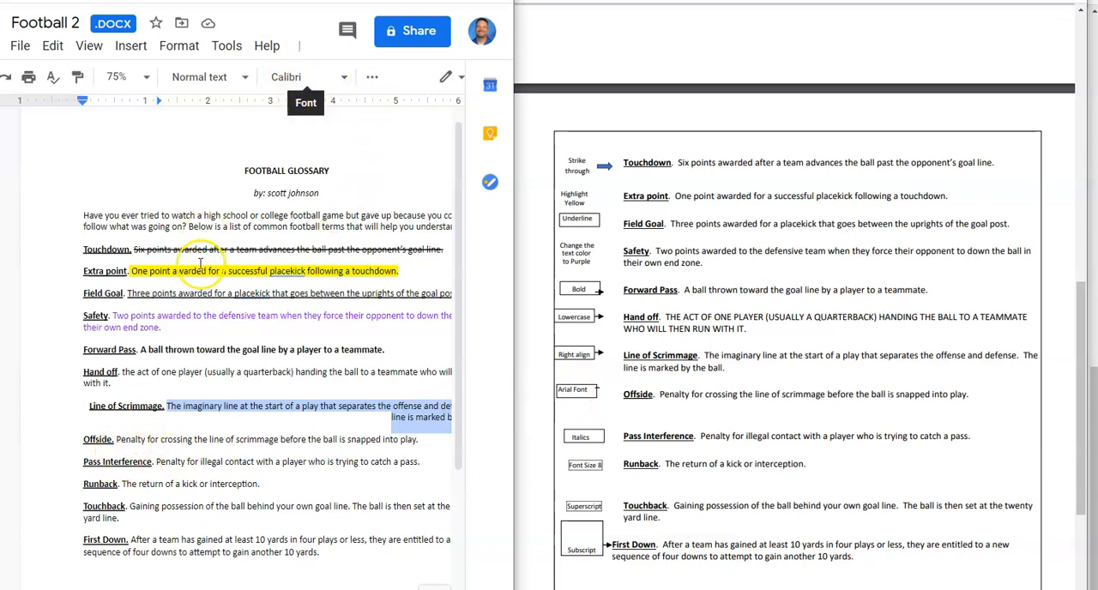
- Set the Offside definition's font to Arial and italicize the Pass Interference definition
left_click_drag(116, 439, 369, 439)
left_click(344, 76)
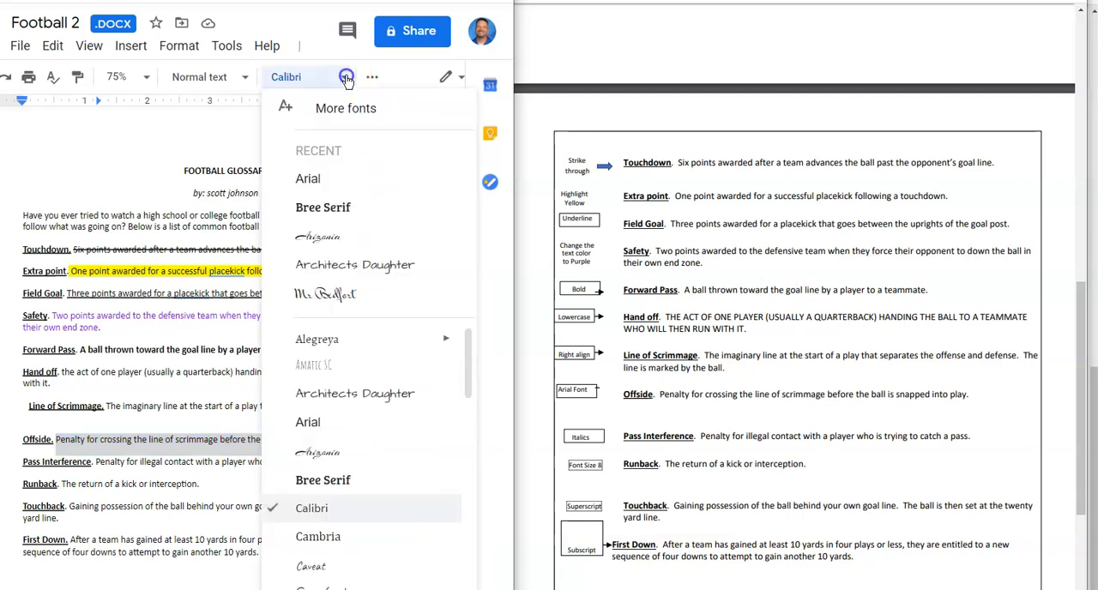
left_click(309, 176)
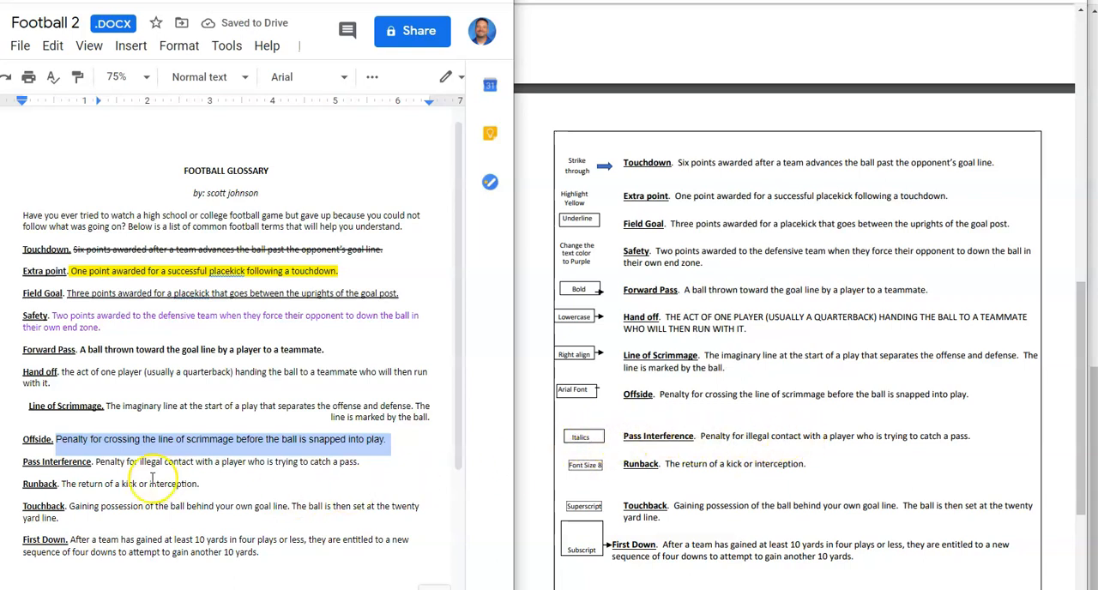
left_click_drag(97, 461, 383, 462)
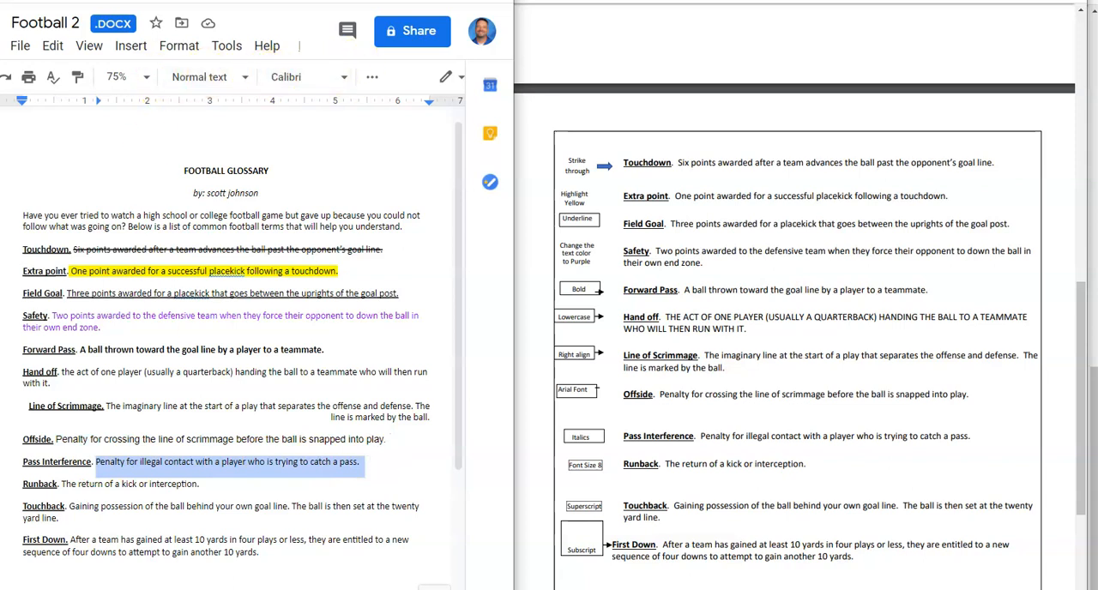
key("ctrl+i")
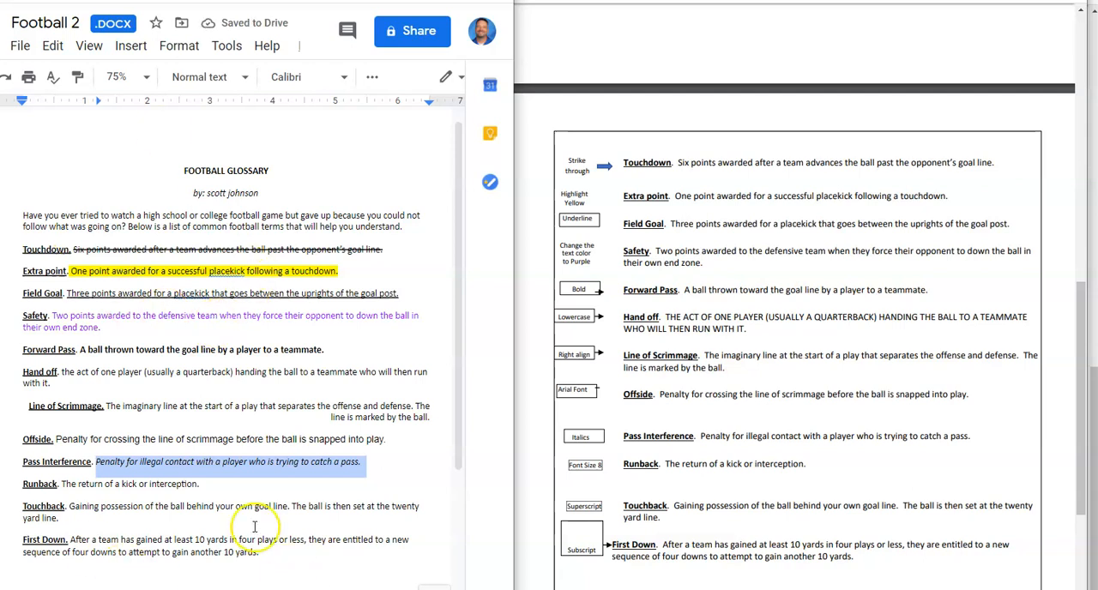
- Set the Runback definition's font size to 8 and clear the selection
left_click_drag(61, 484, 211, 488)
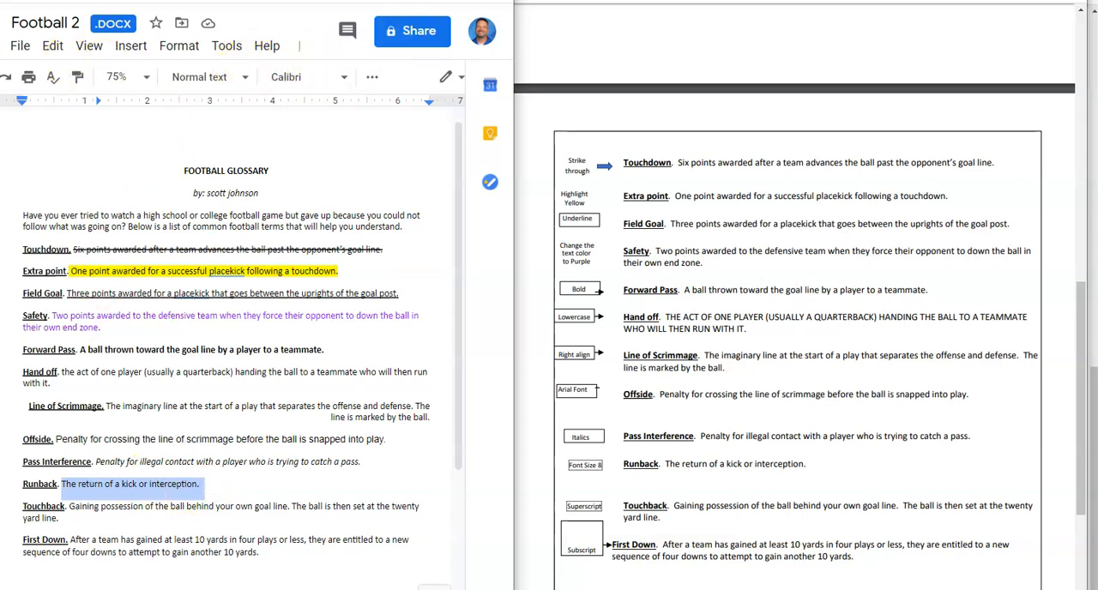
key("super+Up")
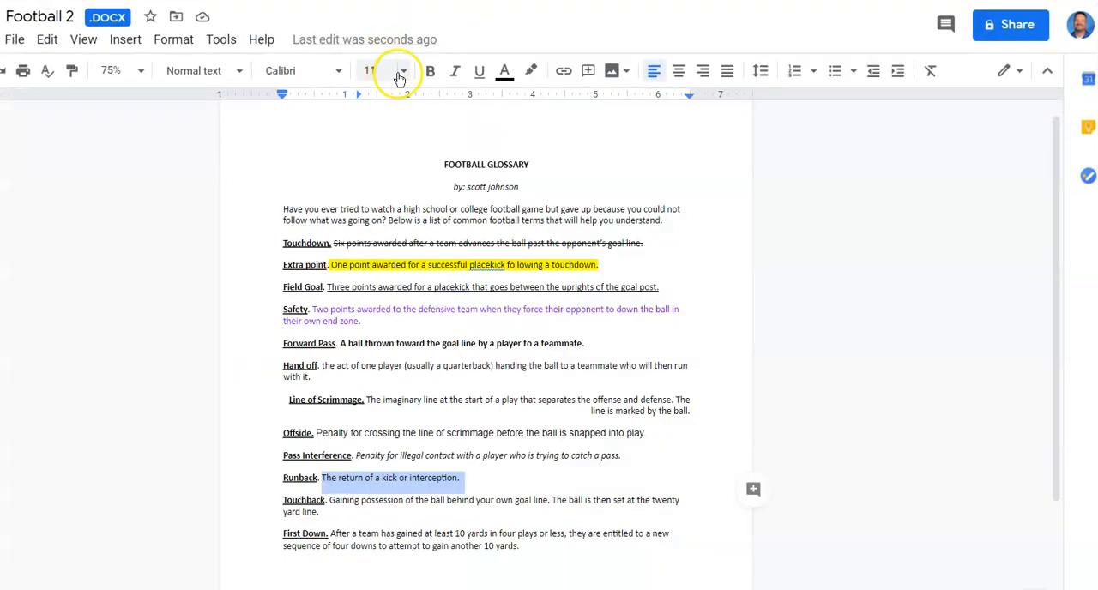
left_click(402, 71)
left_click(384, 103)
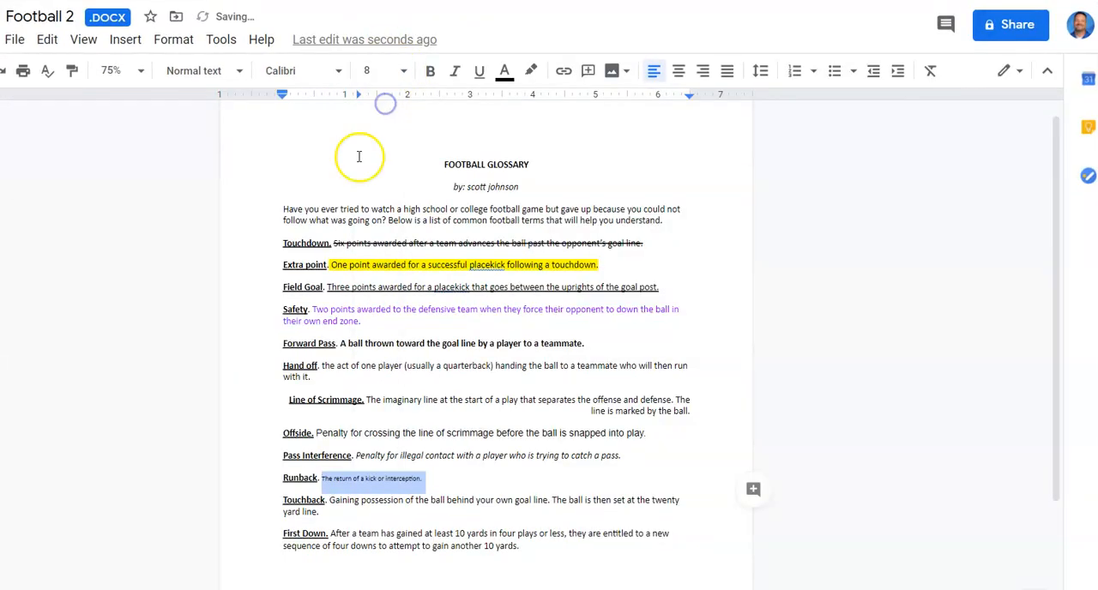
left_click(360, 512)
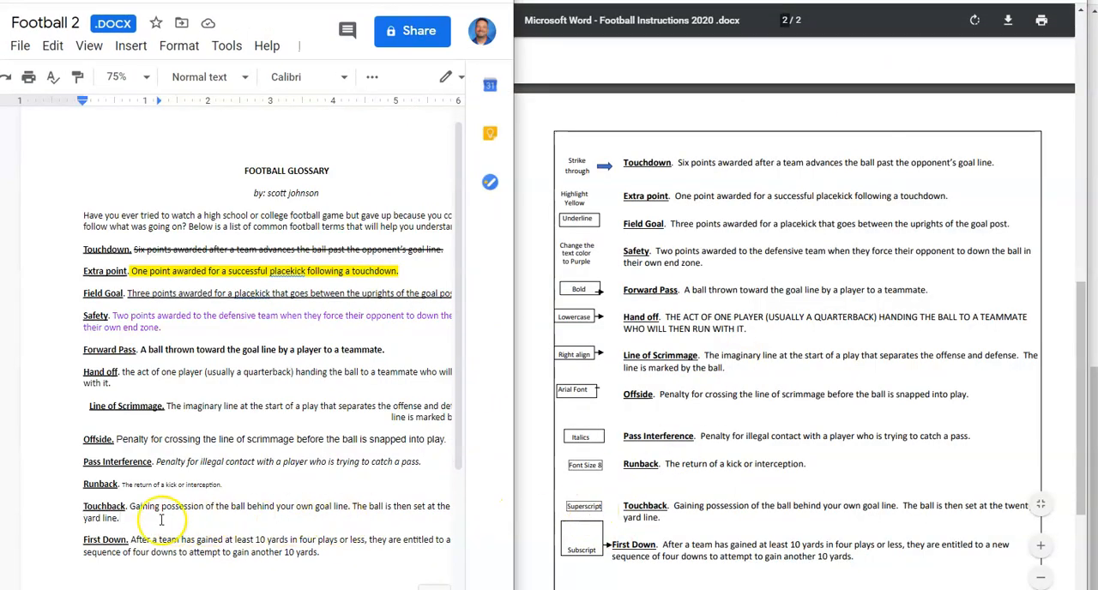
- Format the Touchback definition as superscript, leaving the term itself unchanged
left_click_drag(133, 506, 139, 506)
left_click(70, 507)
left_click_drag(70, 507, 83, 518)
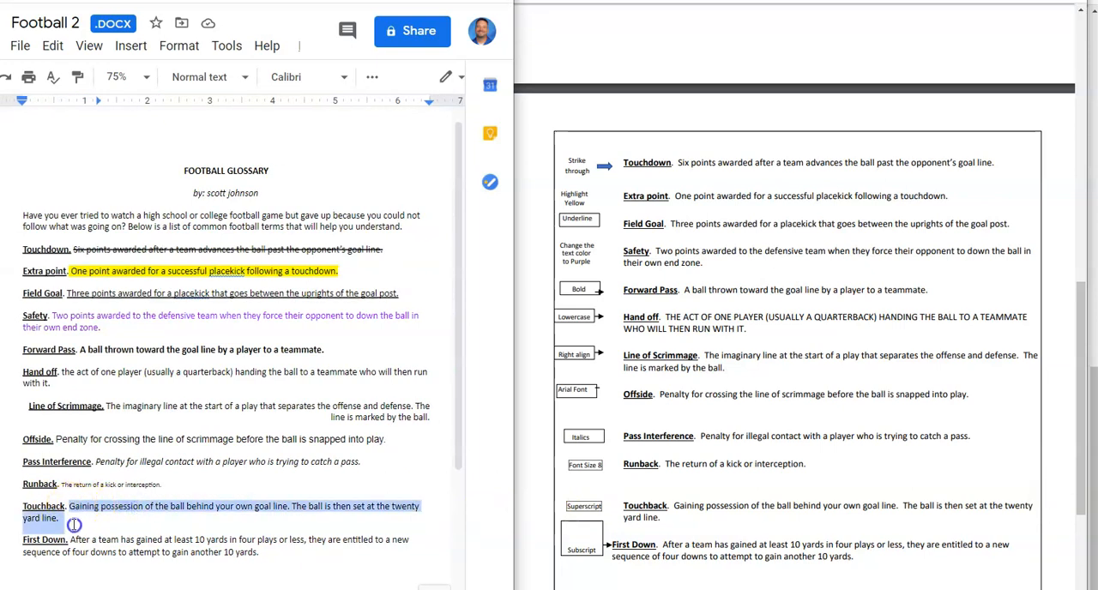
left_click(183, 53)
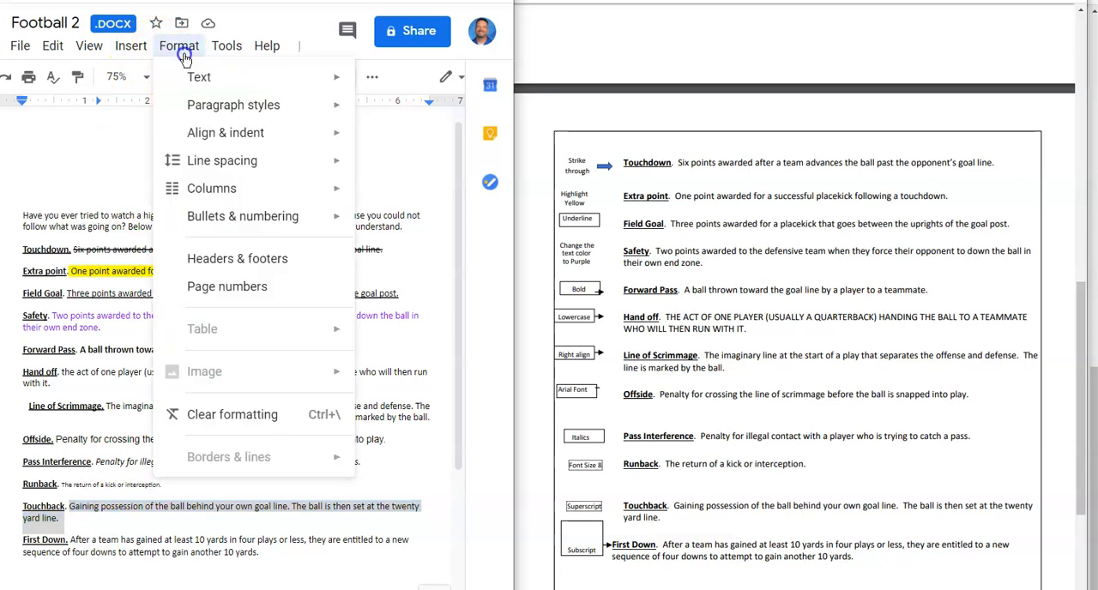
mouse_move(207, 89)
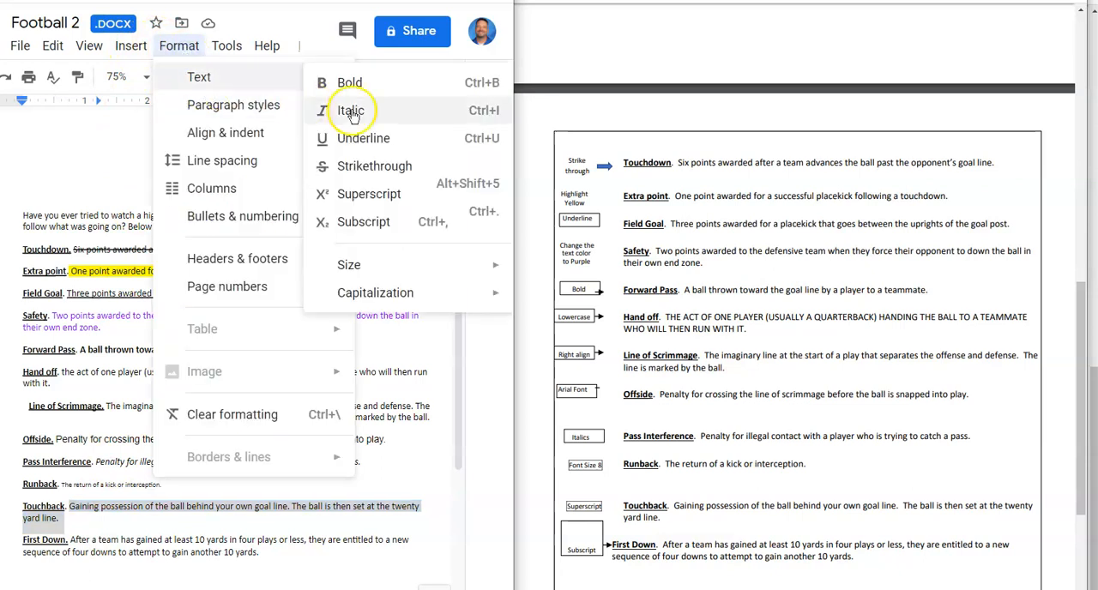
left_click(370, 194)
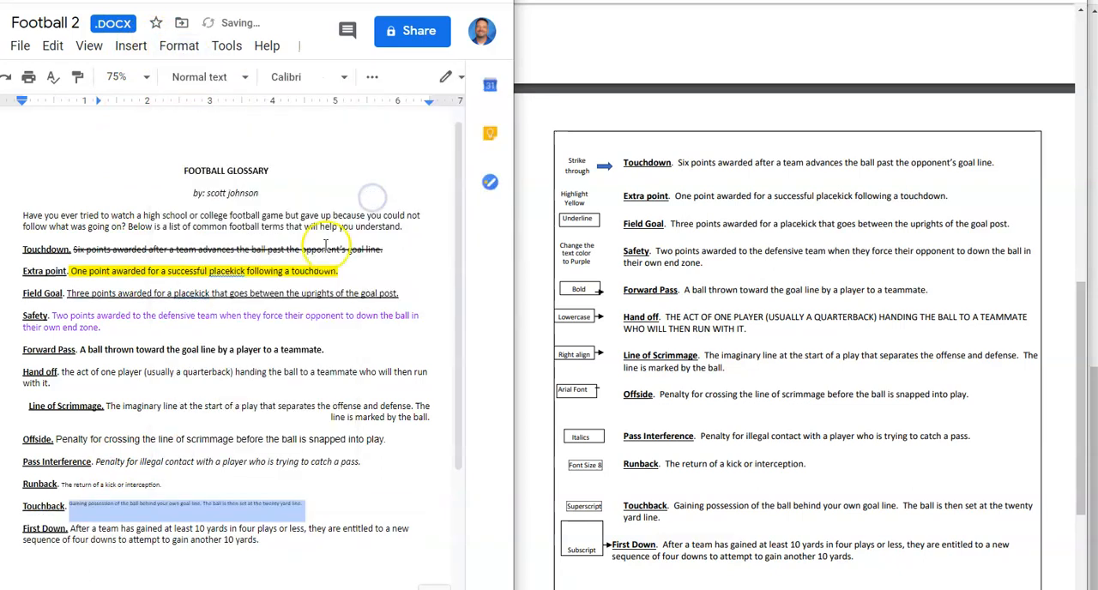
- Format the First Down definition as subscript, excluding the underlined term
scroll(294, 283, "down", 2)
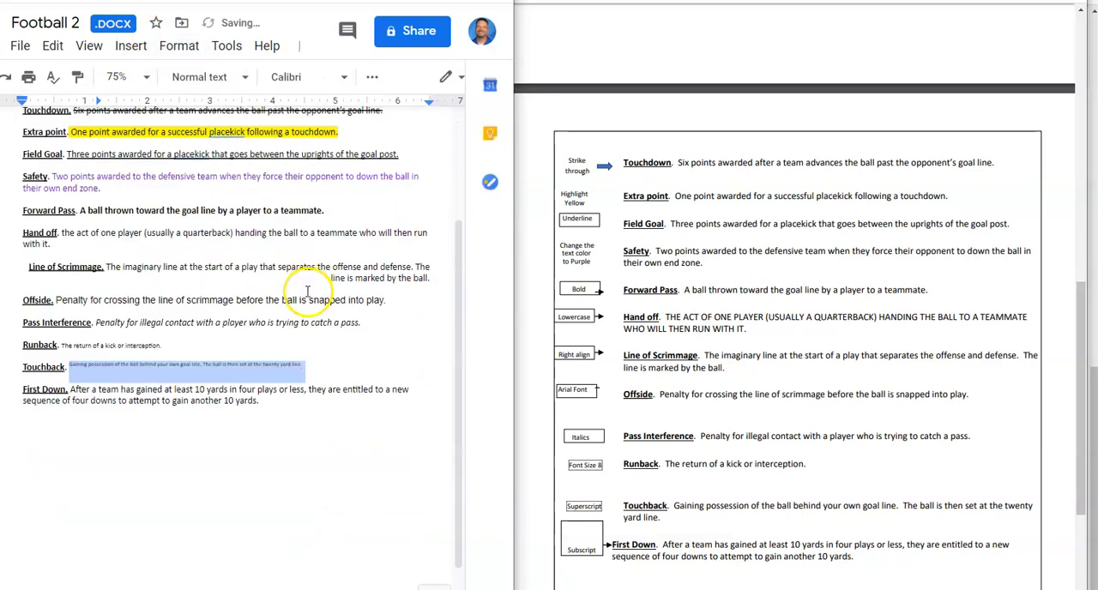
double_click(82, 390)
left_click_drag(86, 390, 297, 409)
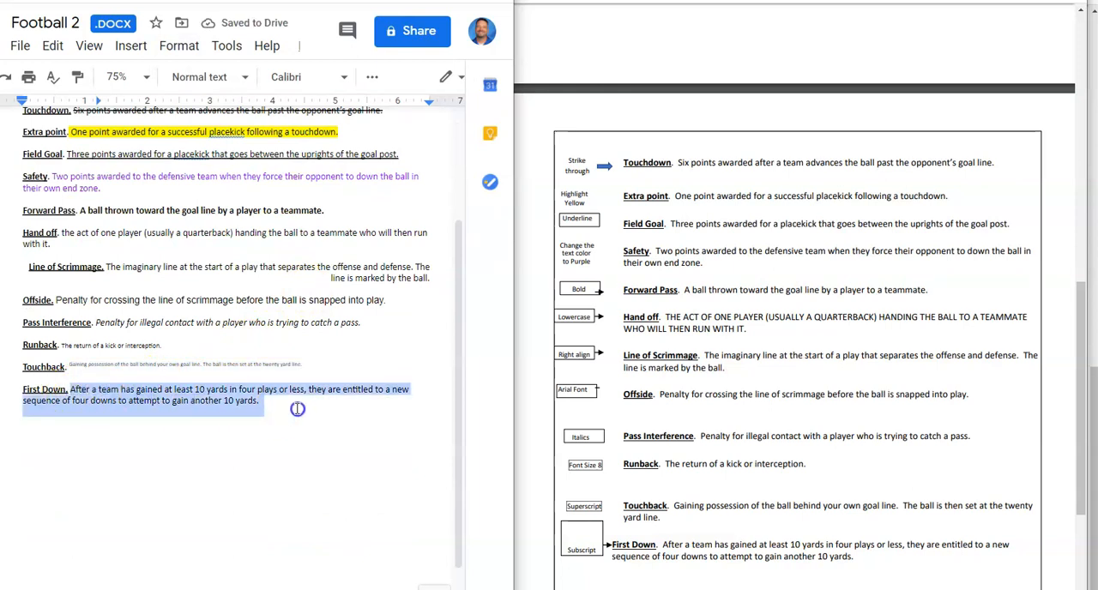
left_click(182, 46)
mouse_move(196, 75)
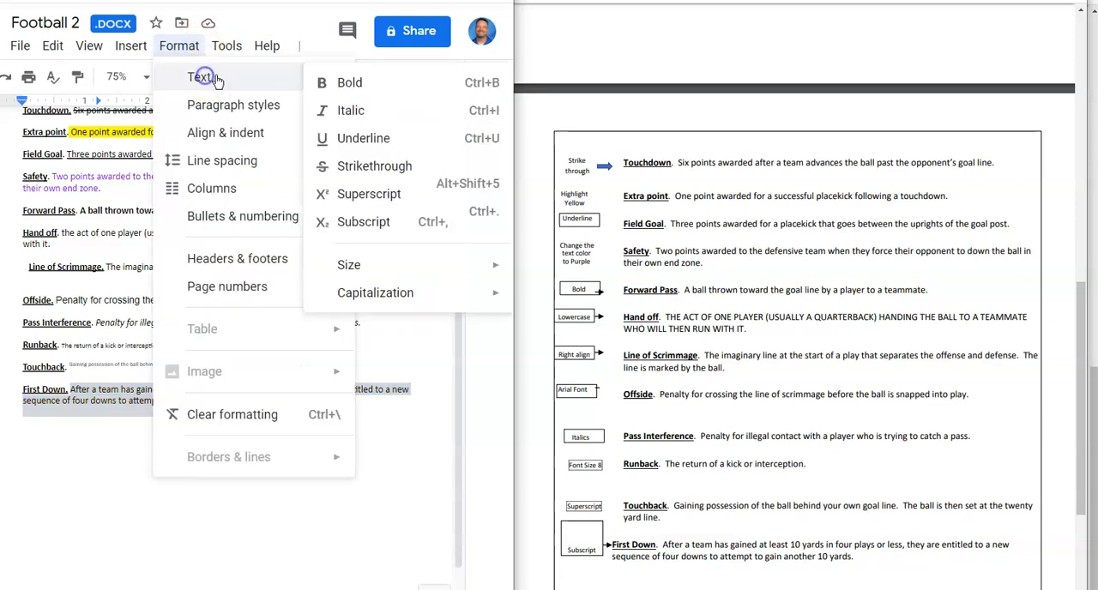
left_click(379, 225)
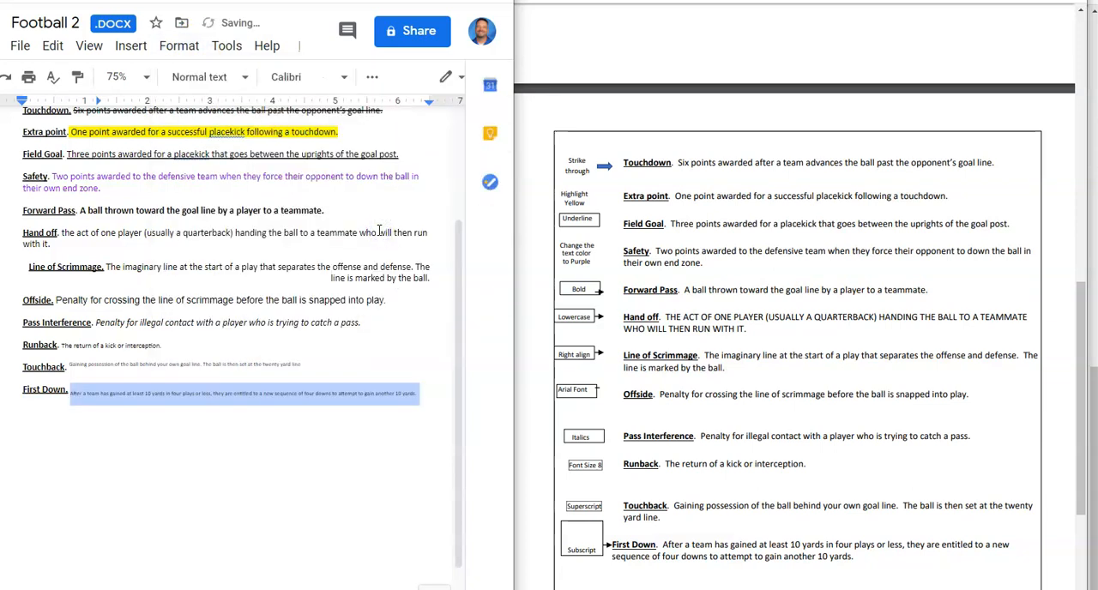
scroll(420, 354, "down", 1)
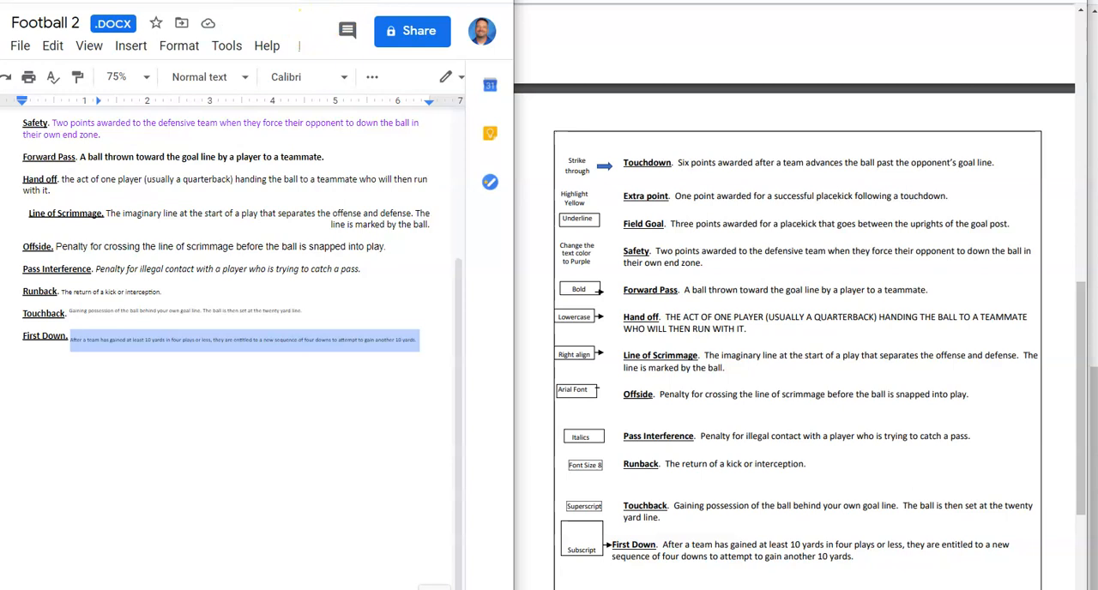
- Switch to the Football Glossary assignment in Canvas and resubmit it with the downloaded PDF Football Glossary 2020 (1).docx.pdf
key("super+Up")
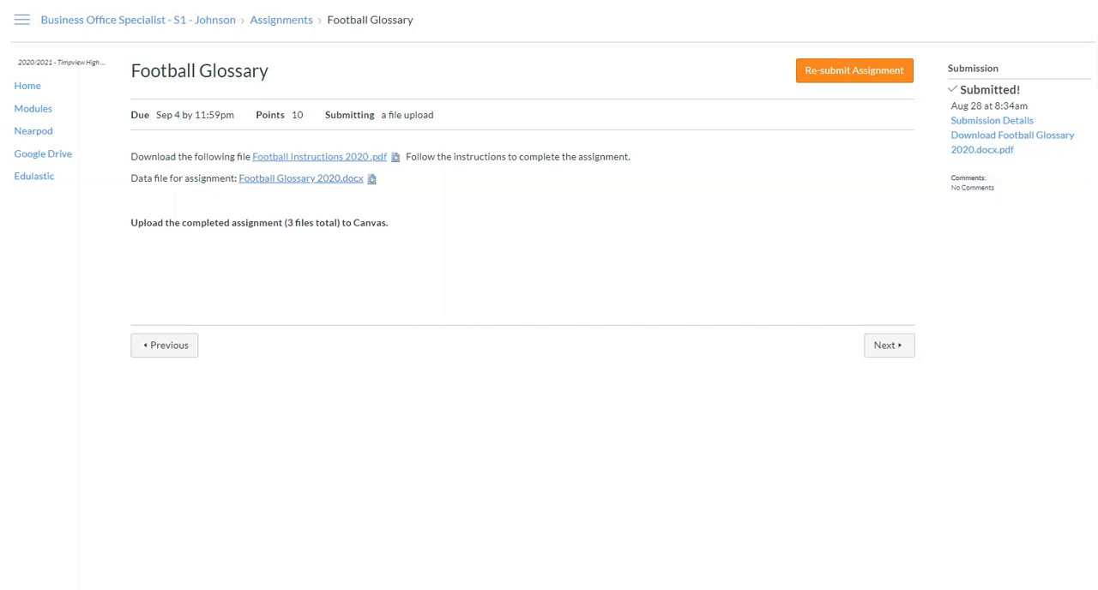
left_click(875, 71)
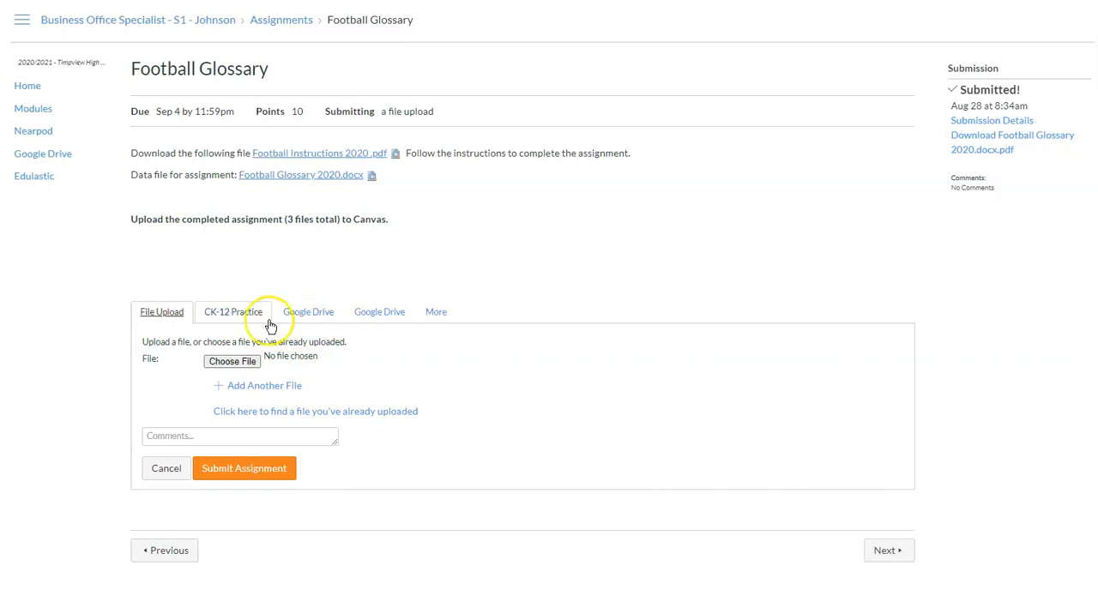
left_click(237, 363)
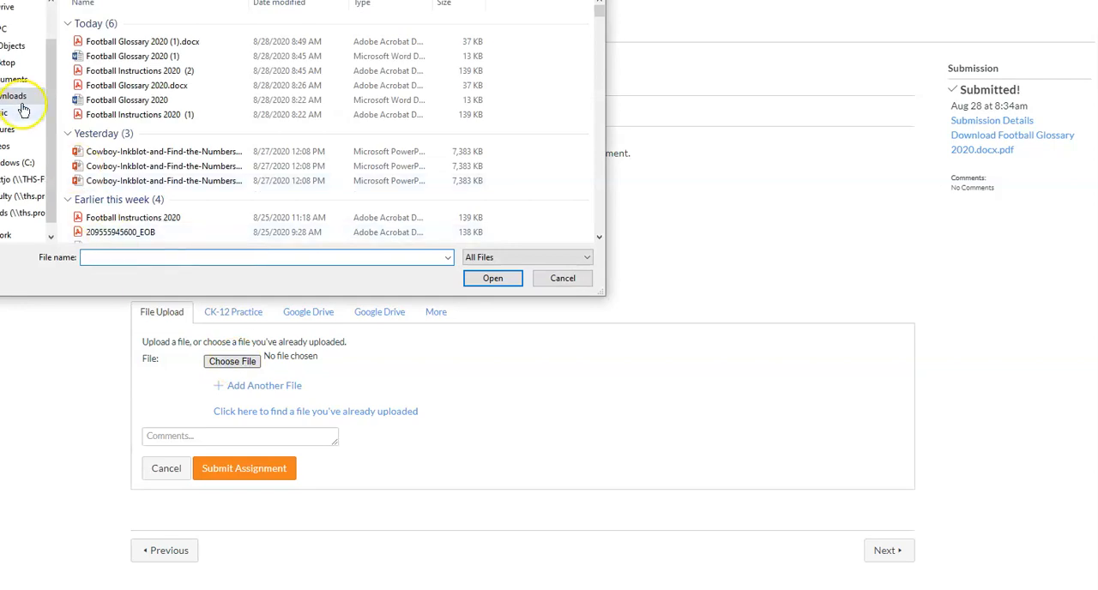
left_click(146, 45)
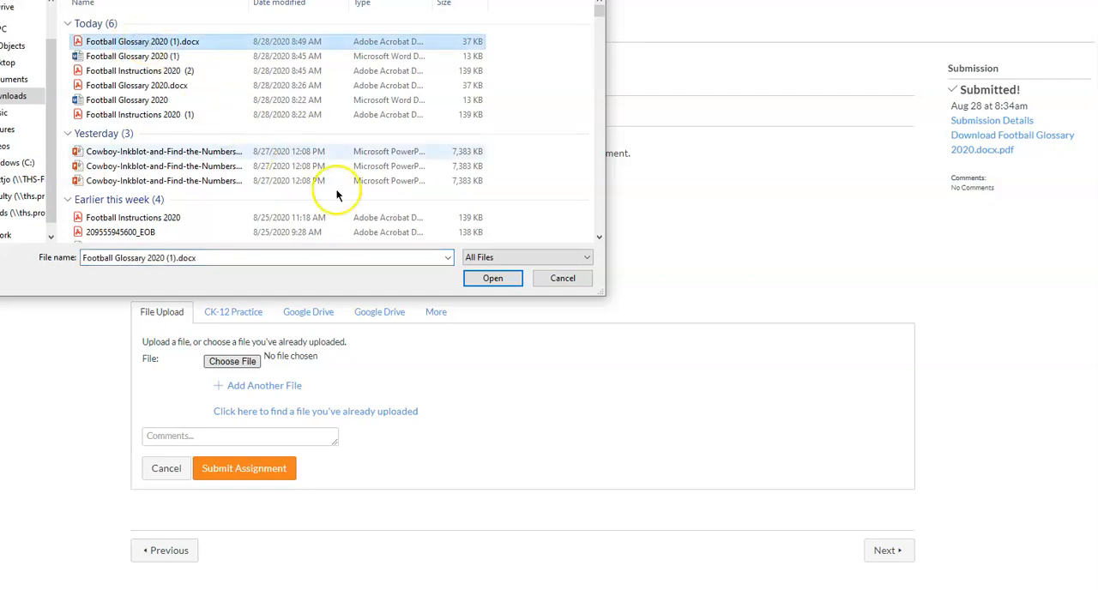
left_click(492, 278)
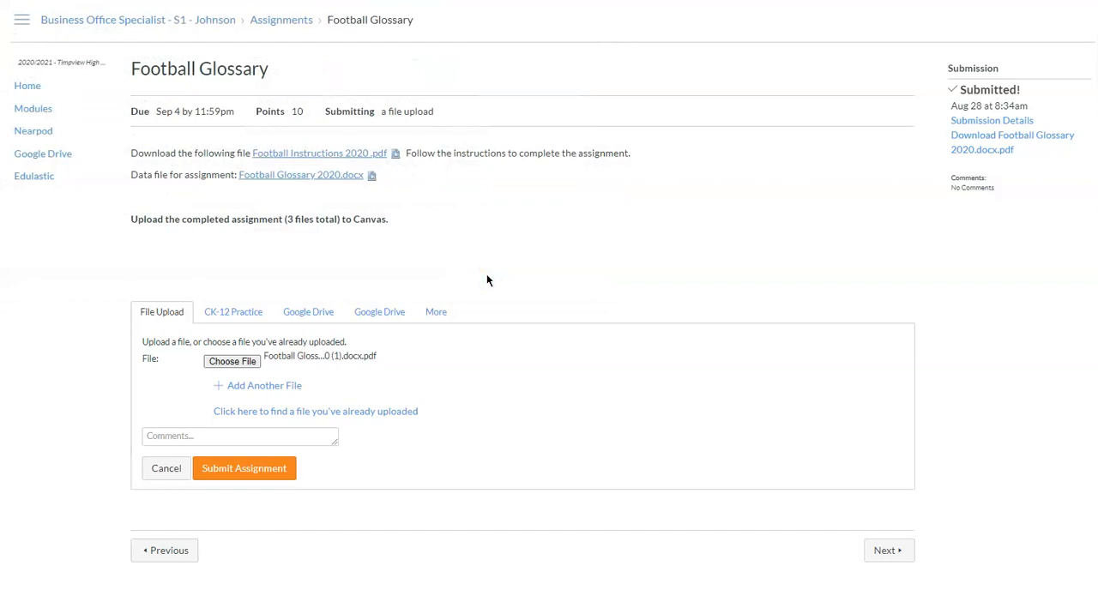
left_click(252, 468)
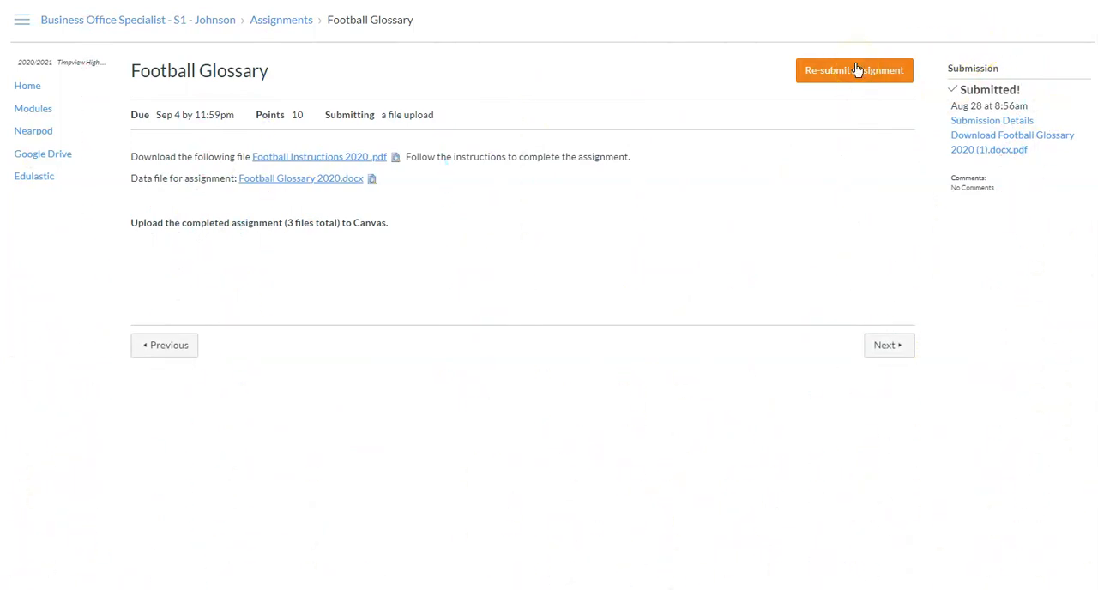
- Resubmit the assignment with Football 2.docx attached from Google Drive and dismiss the processing notice
left_click(856, 70)
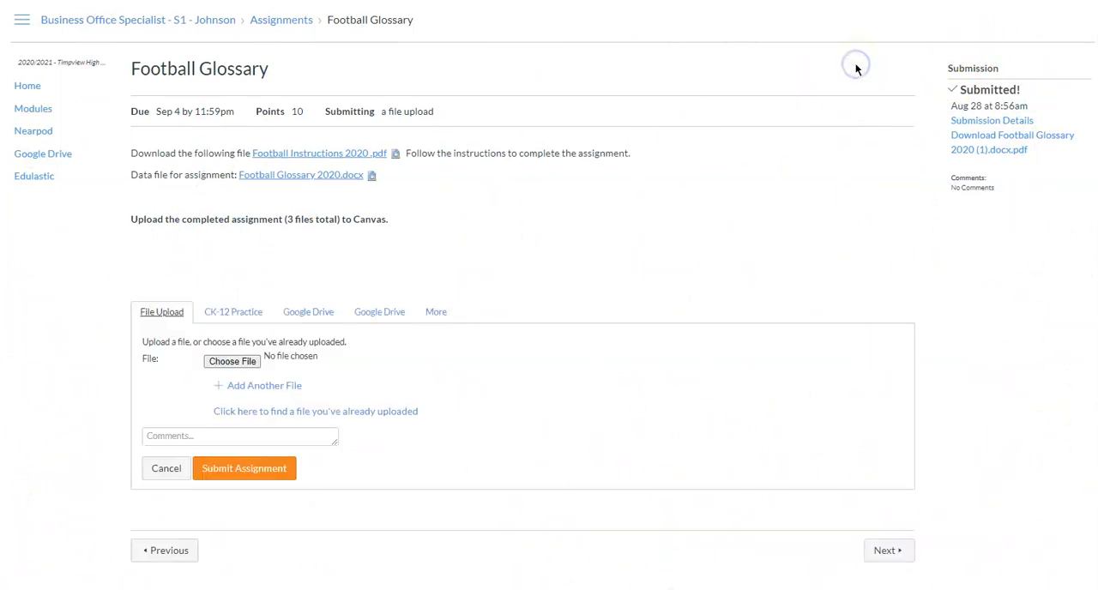
left_click(303, 314)
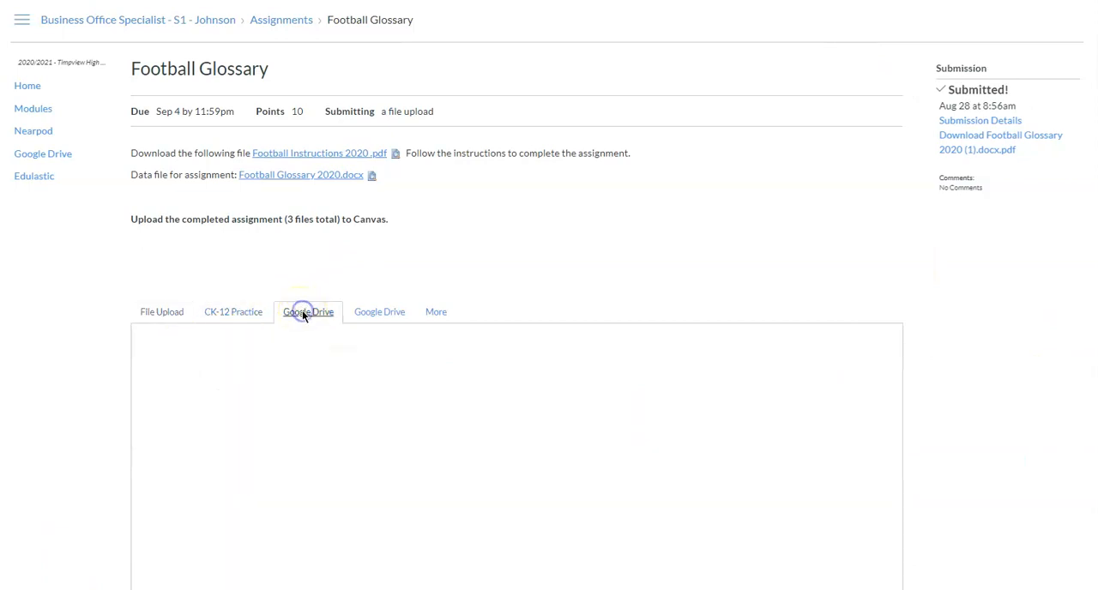
scroll(471, 320, "down", 1)
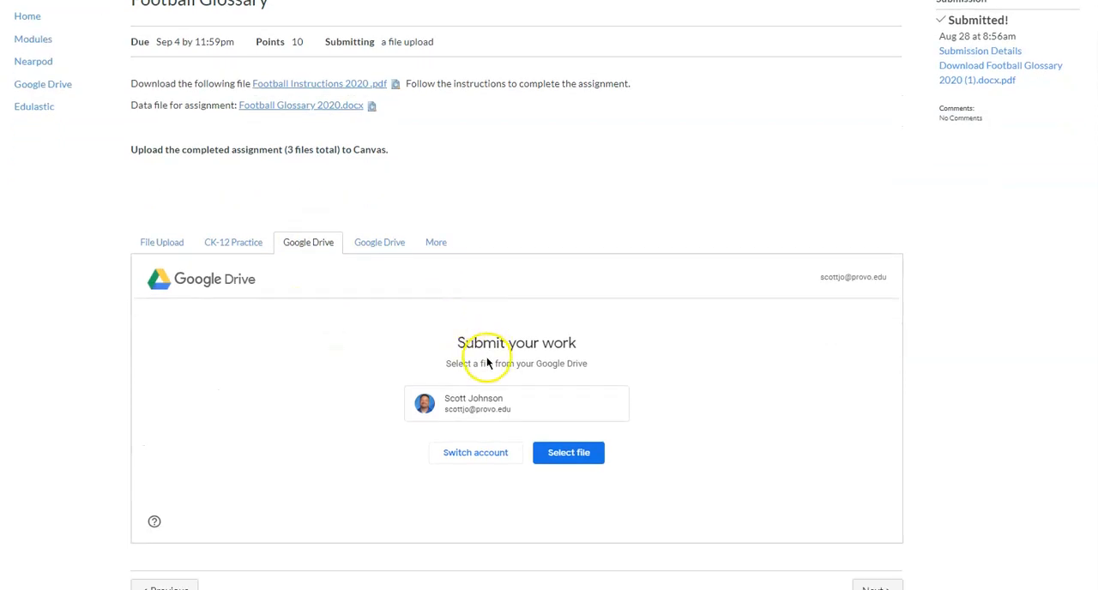
left_click(557, 452)
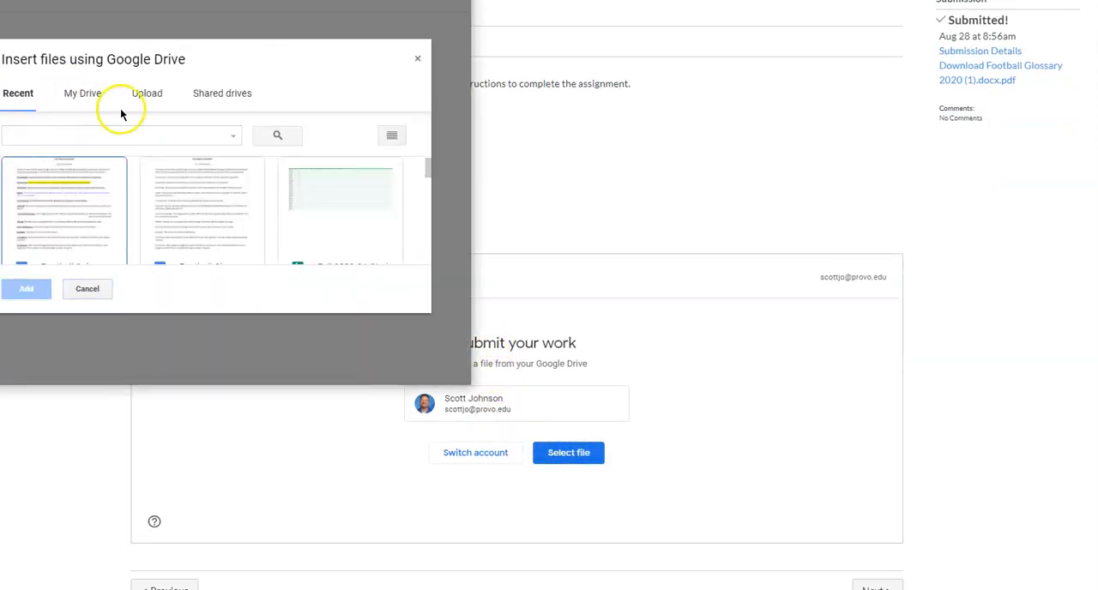
left_click(76, 203)
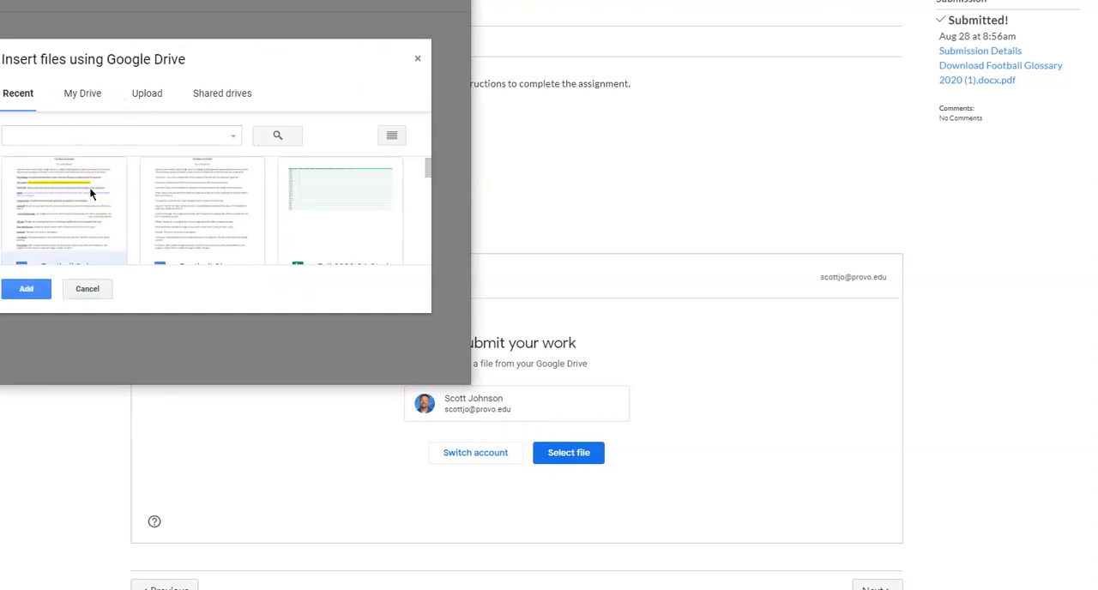
scroll(95, 190, "down", 1)
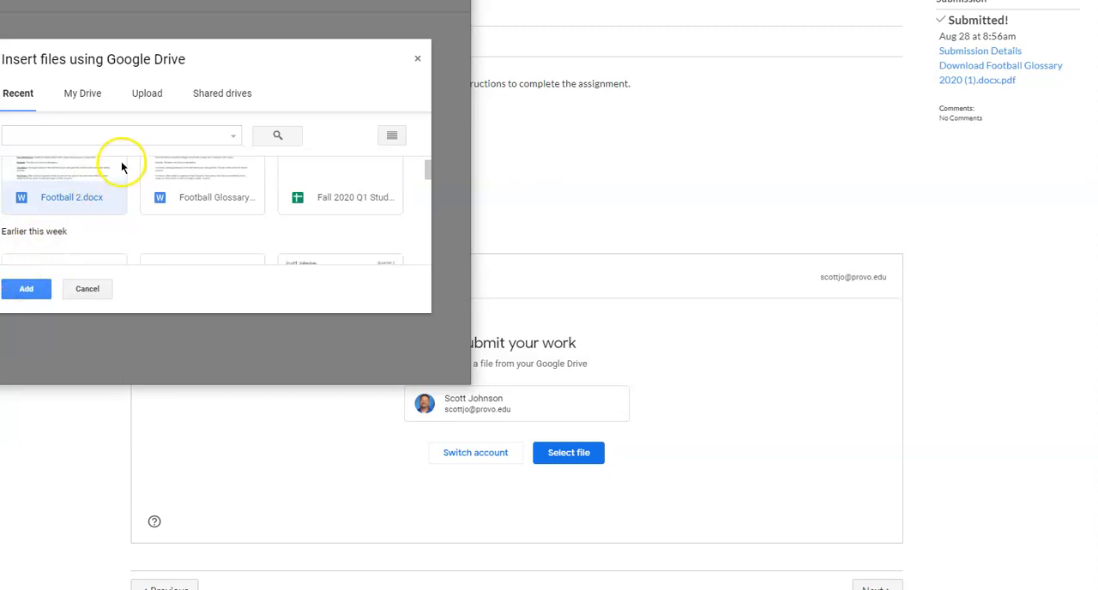
left_click(22, 292)
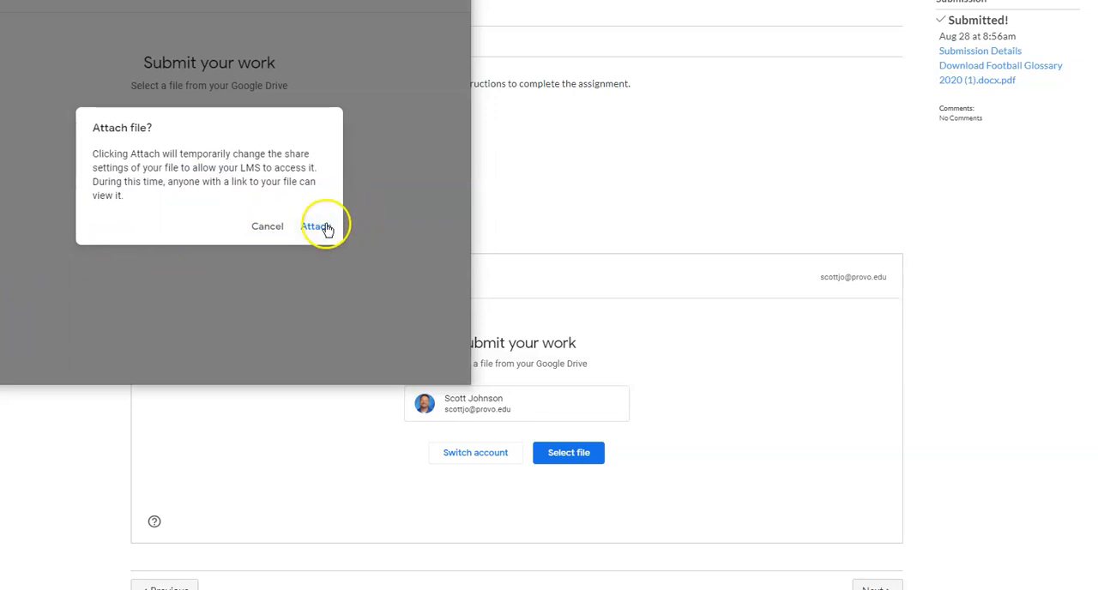
left_click(317, 226)
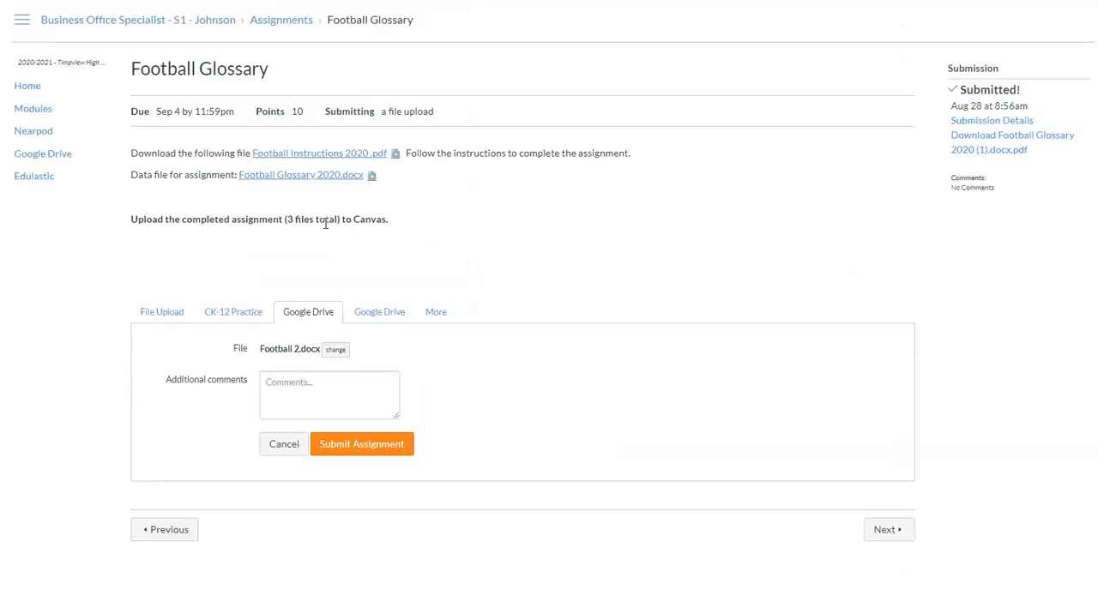
left_click(344, 449)
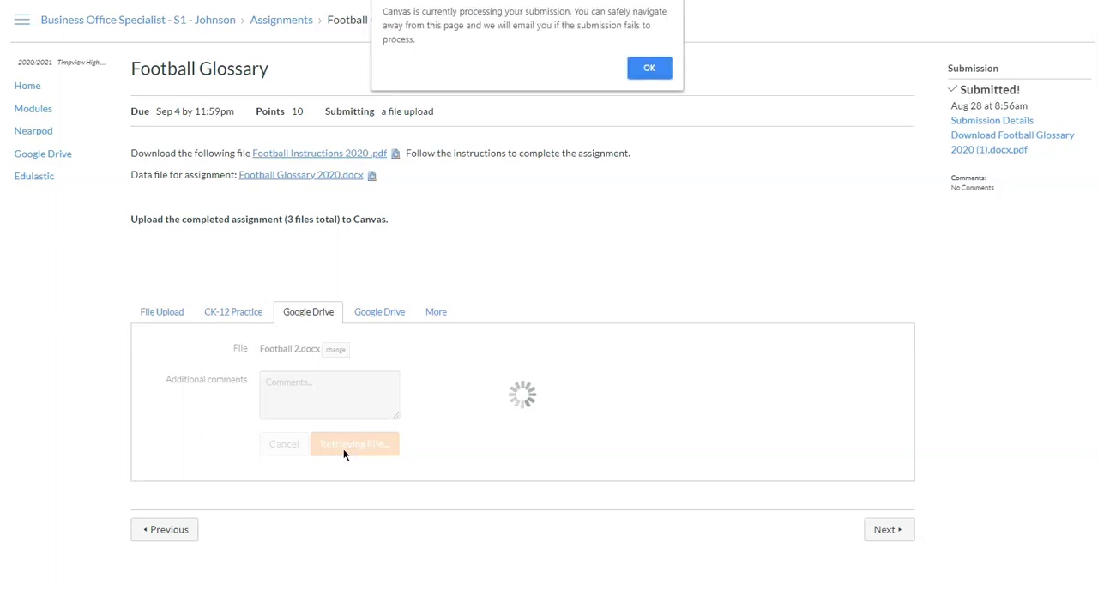
left_click(645, 70)
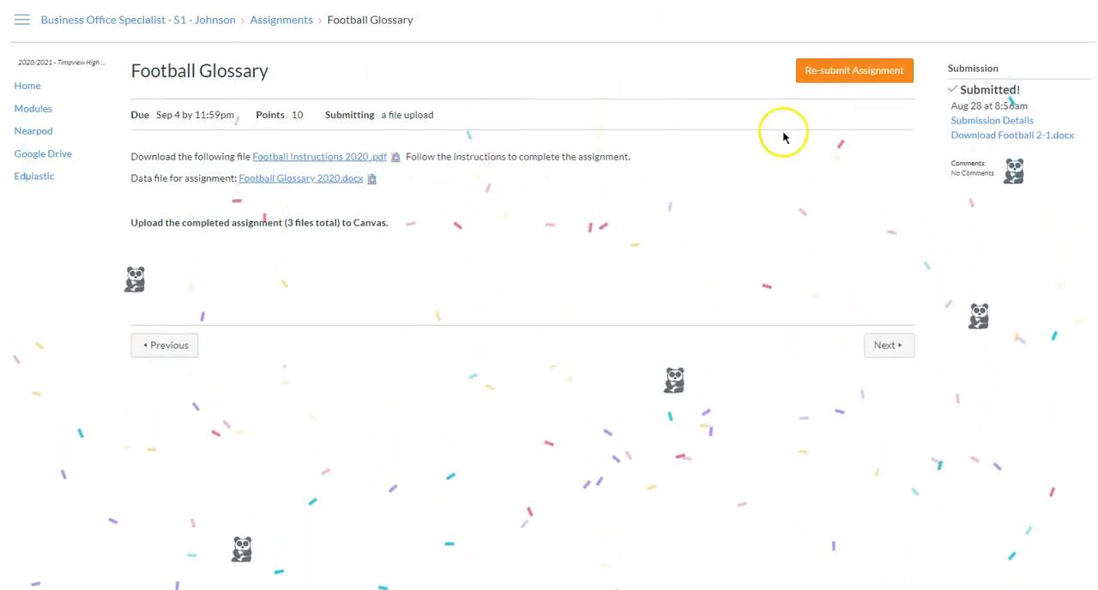
- Resubmit the assignment with Football Glossary 2020 (1).docx attached from Google Drive and dismiss the processing notice
left_click(843, 71)
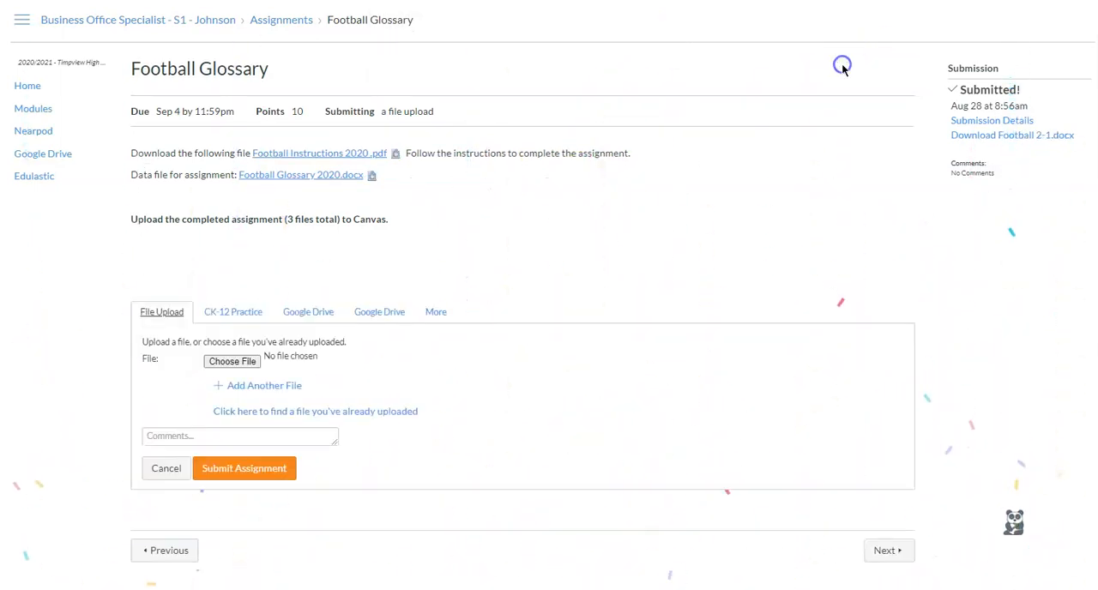
left_click(307, 312)
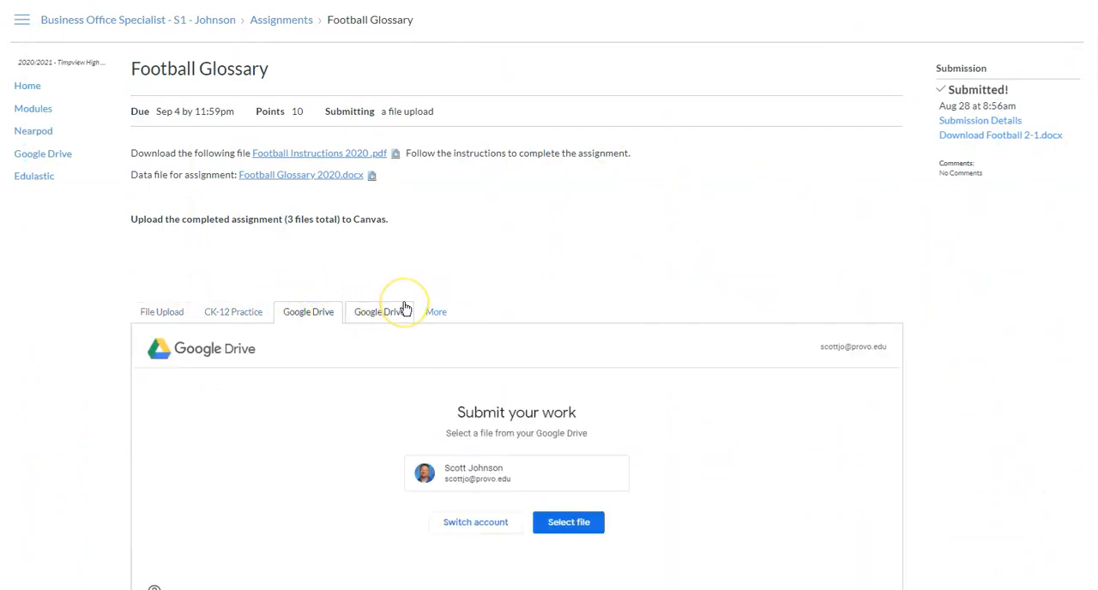
left_click(561, 522)
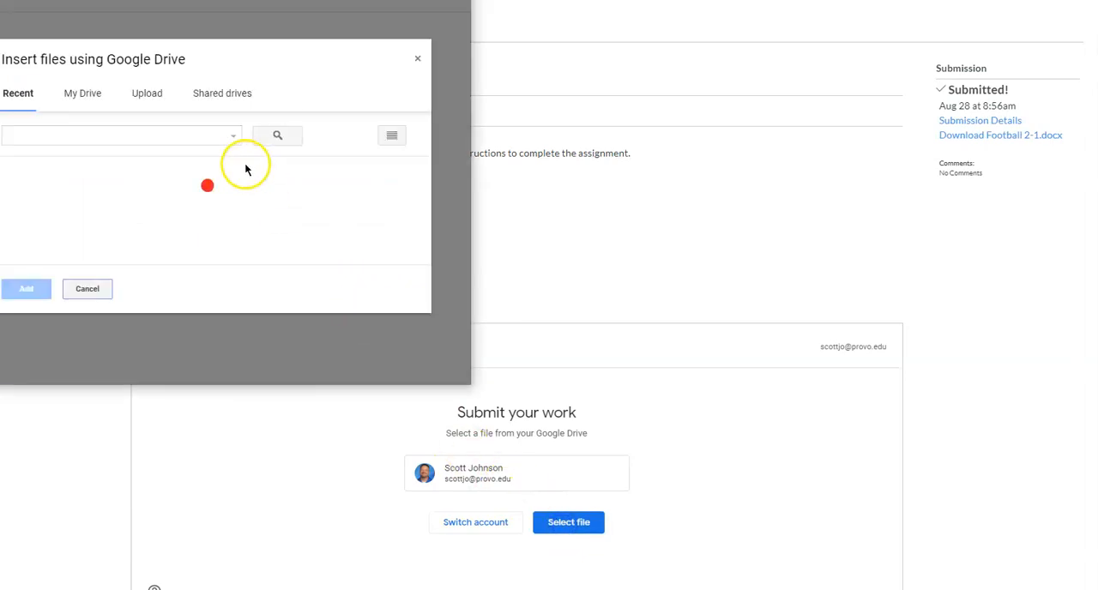
scroll(219, 190, "down", 1)
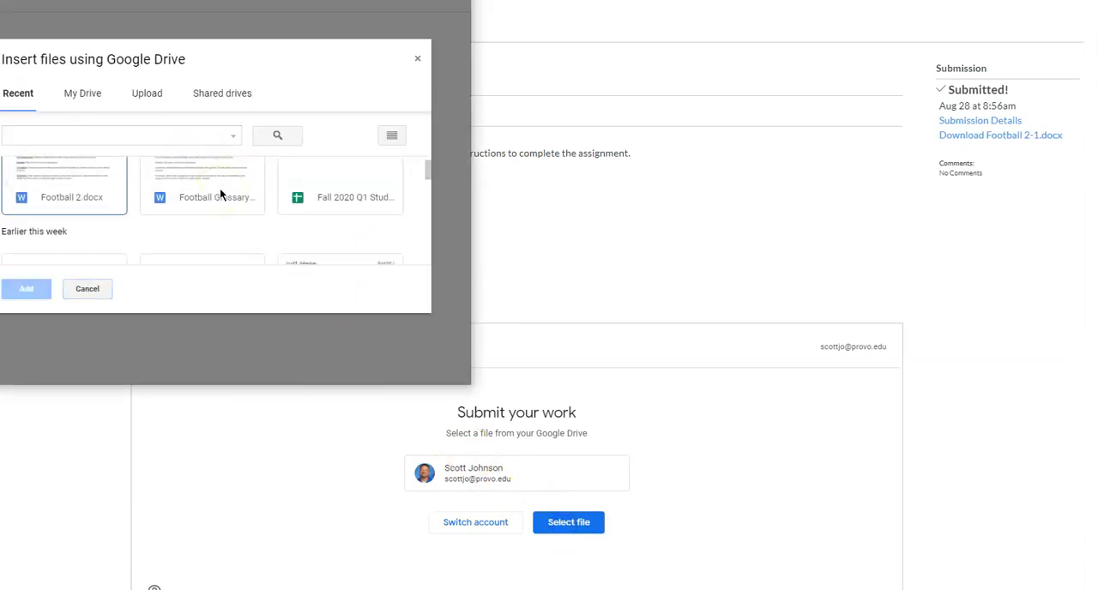
left_click(221, 184)
left_click(26, 289)
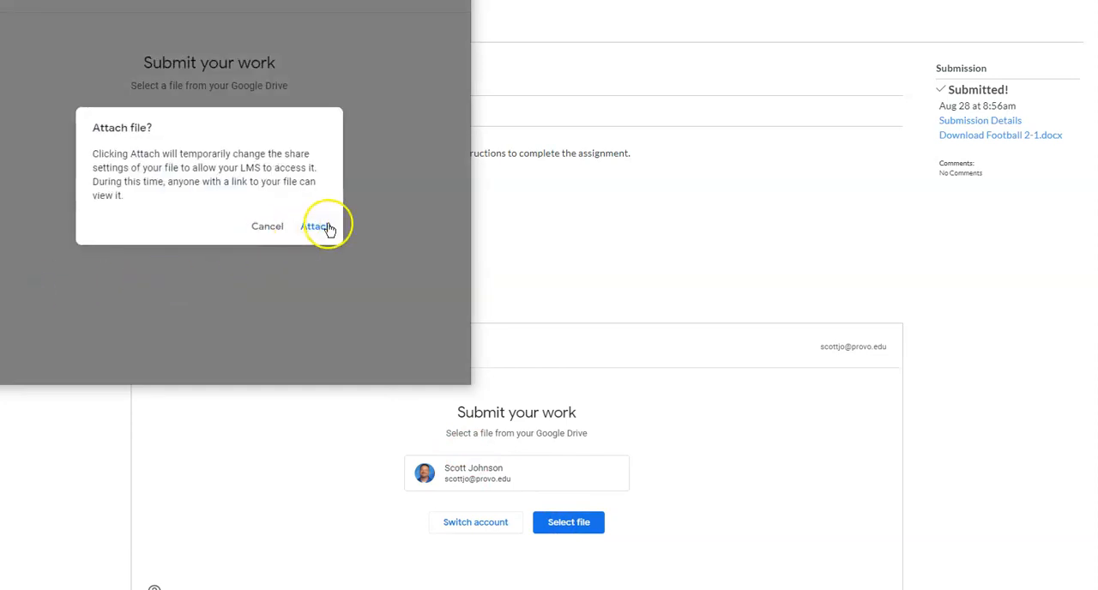
left_click(327, 227)
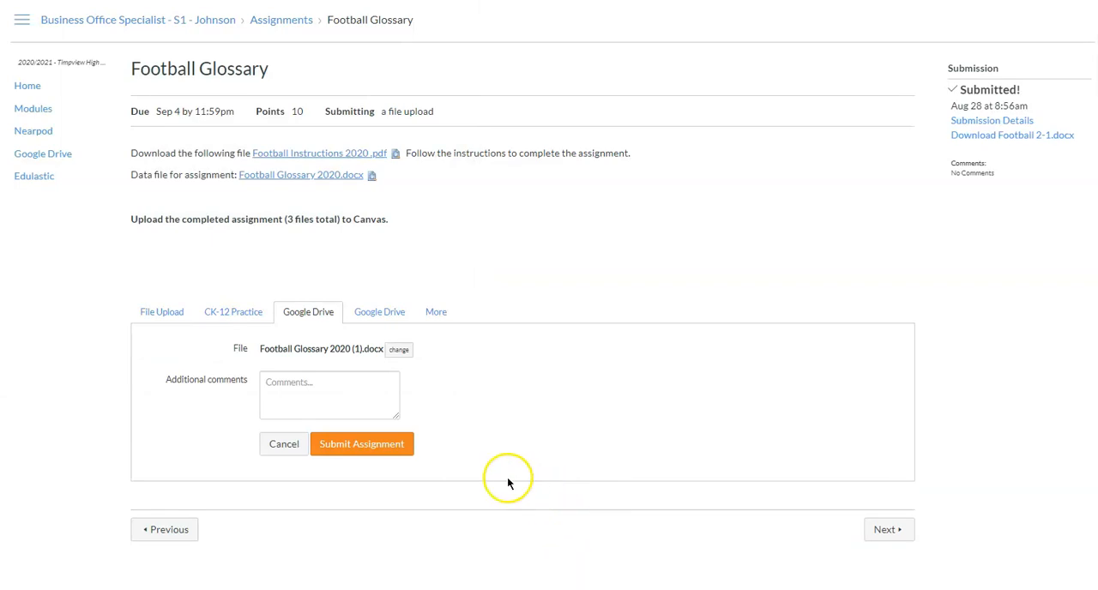
left_click(363, 438)
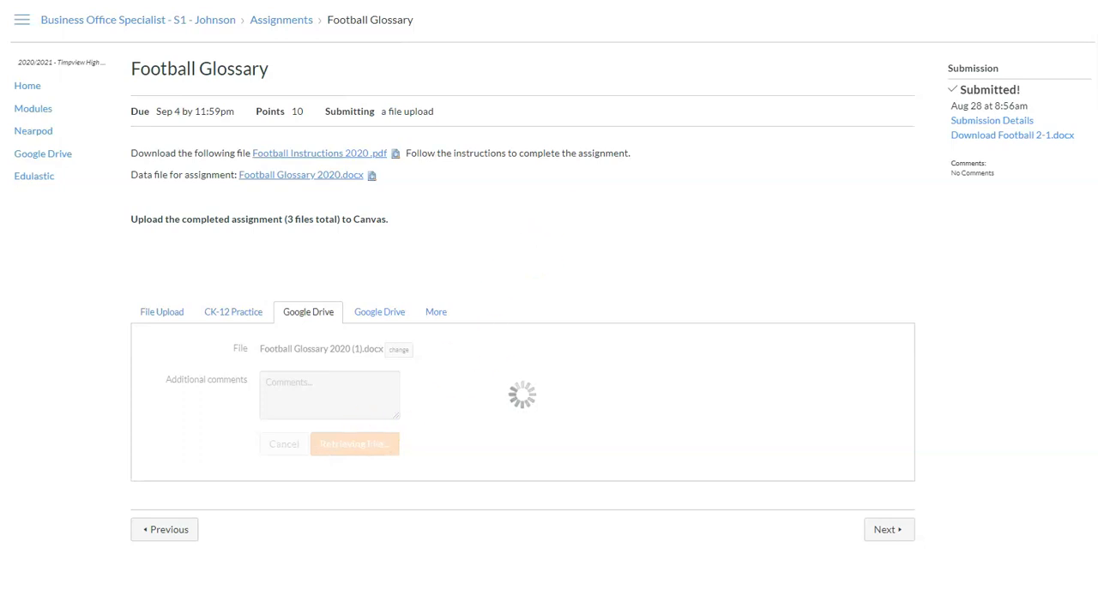
left_click(639, 71)
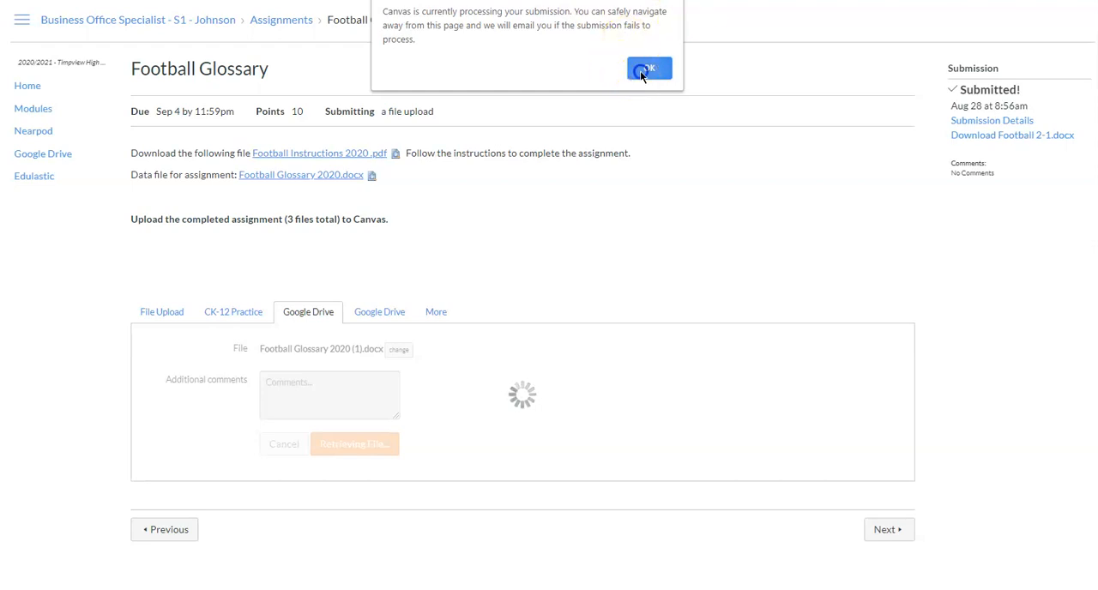